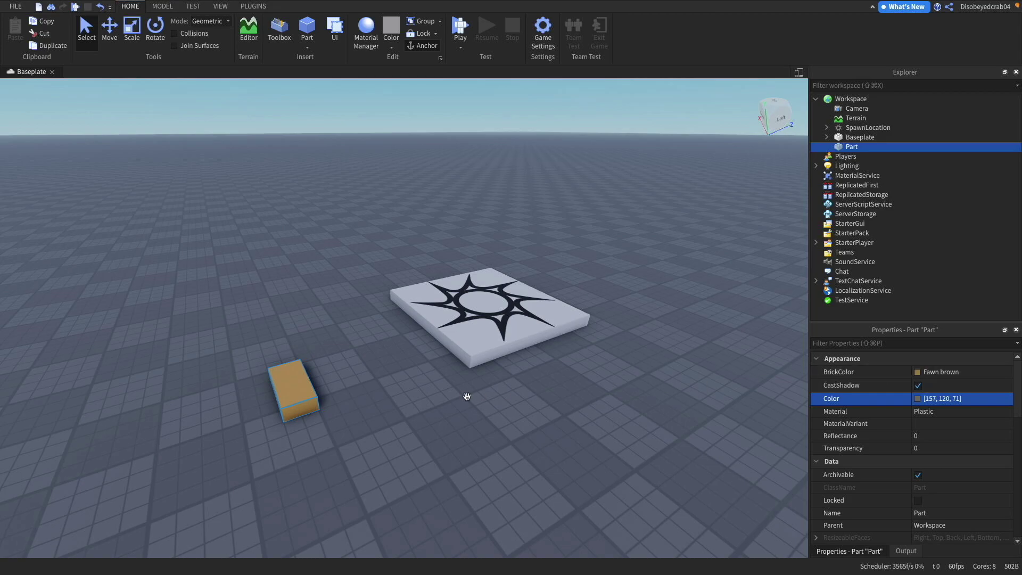
Move the brown part up against the edge of the spawn pad.
key(w)
right_drag(467, 397, 445, 394)
drag(366, 430, 411, 322)
key(d)
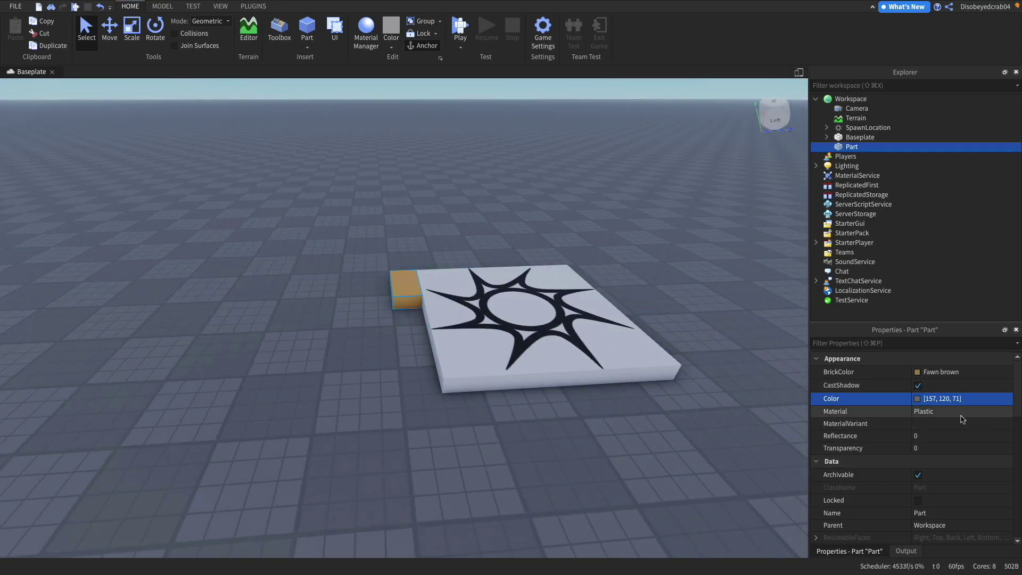
Set the brown part's material to Fabric and stretch it into a wide slab beside the spawn pad.
click(961, 414)
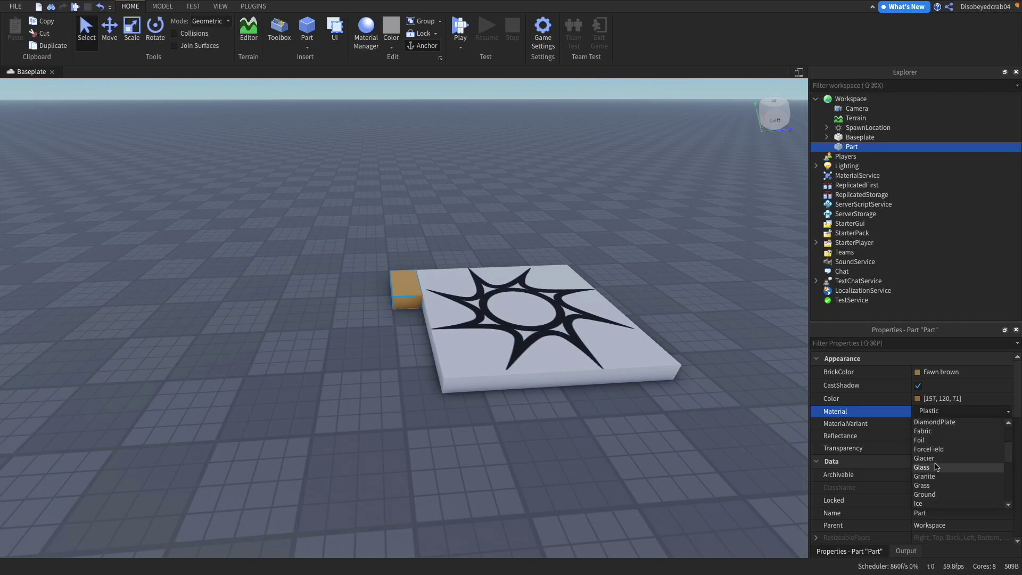
drag(431, 285, 357, 364)
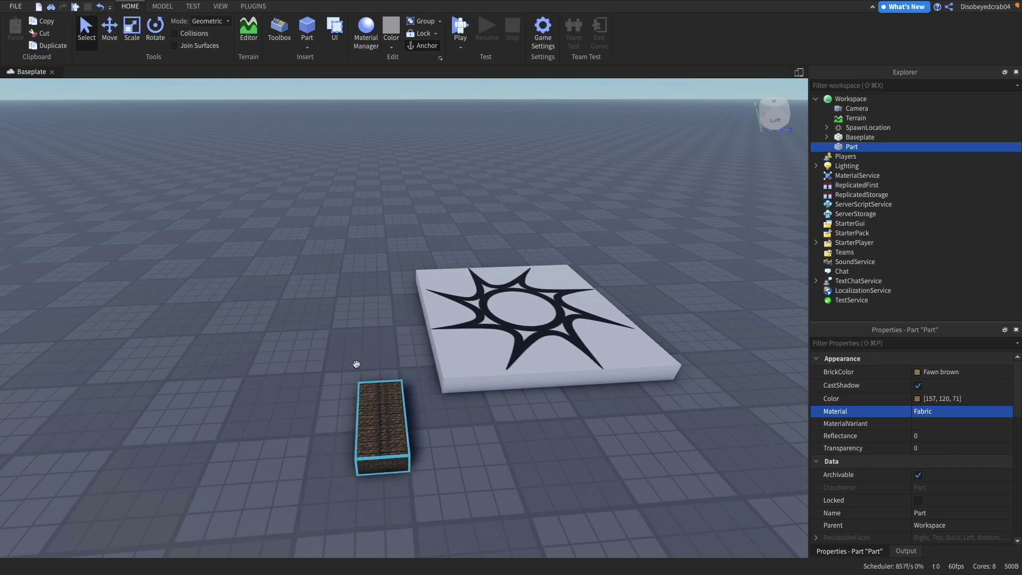
drag(297, 424, 53, 434)
scroll(489, 312, down, 2)
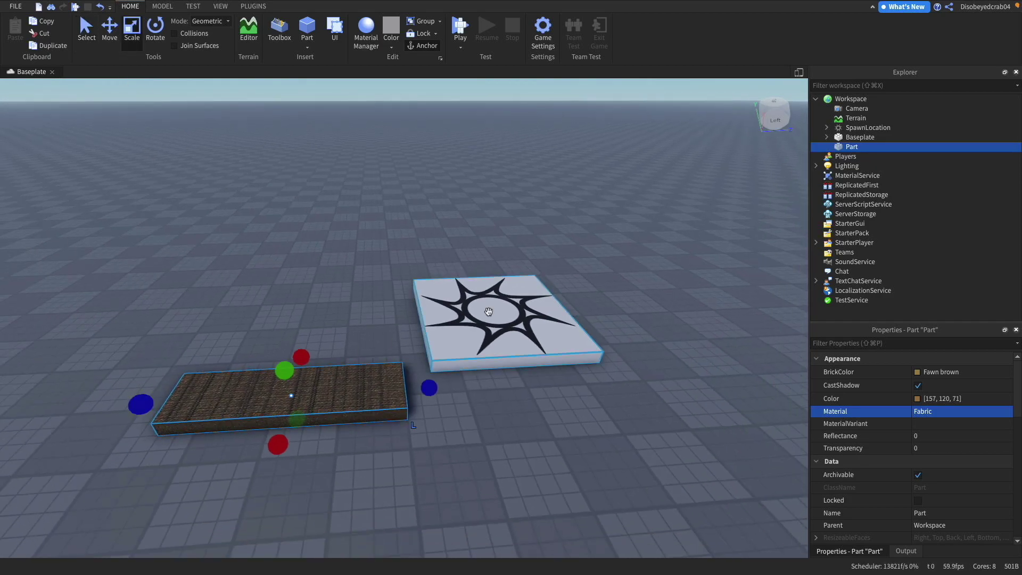
Enable Use2022Materials for MaterialService.
click(839, 177)
scroll(917, 479, down, 10)
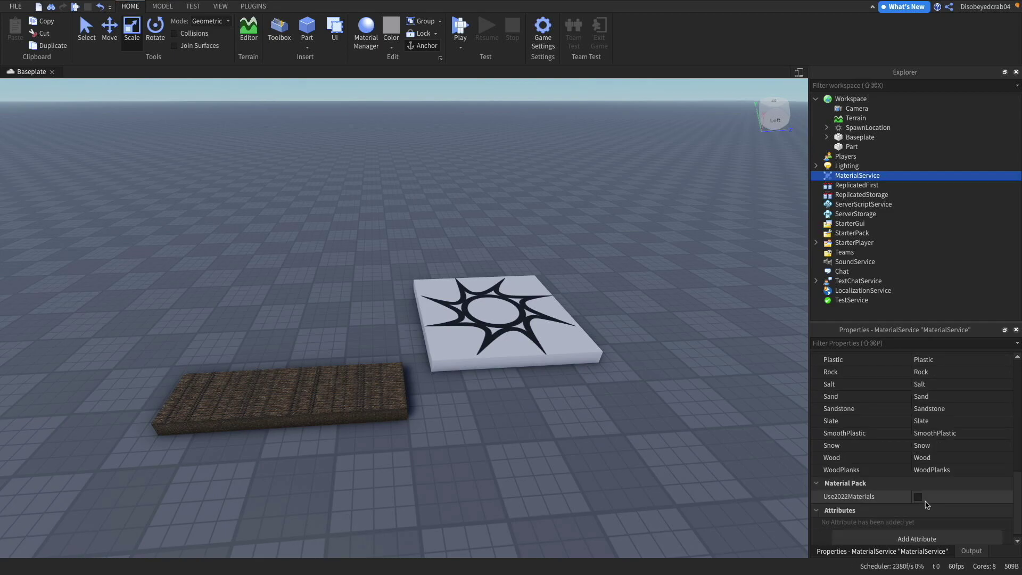
click(917, 497)
Stretch and widen the fabric slab into a long path that extends underneath the spawn pad.
click(638, 443)
right_drag(638, 443, 472, 392)
click(549, 447)
drag(351, 240, 405, 515)
scroll(420, 458, down, 4)
drag(449, 331, 425, 327)
drag(400, 306, 343, 308)
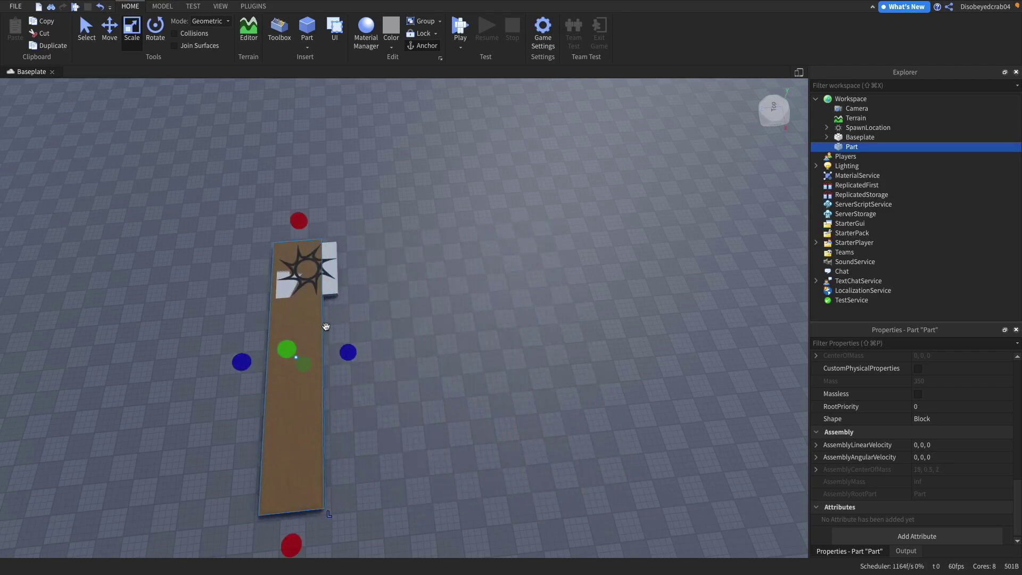
drag(348, 351, 370, 351)
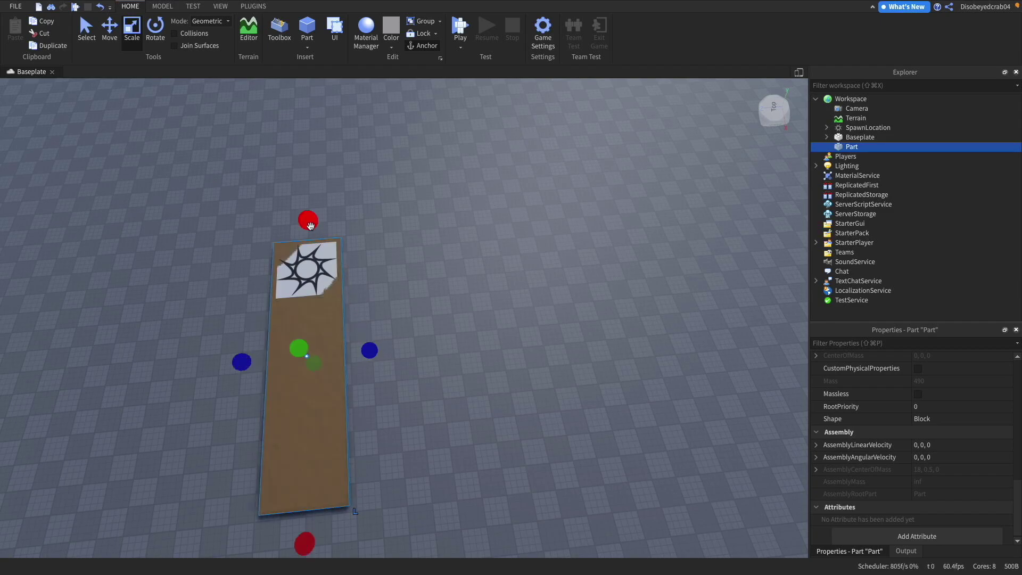
Place the spawn pad on top of the end of the fabric path.
click(345, 254)
right_drag(345, 254, 277, 254)
scroll(345, 255, up, 2)
drag(450, 306, 451, 308)
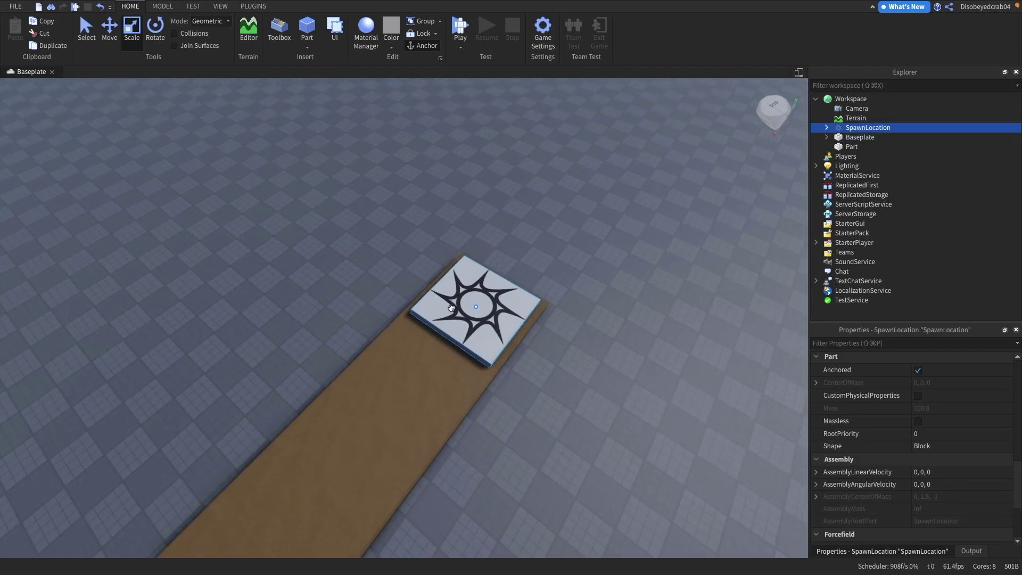
Set the SpawnLocation's Transparency to 1.
scroll(940, 433, down, 2)
scroll(940, 426, up, 10)
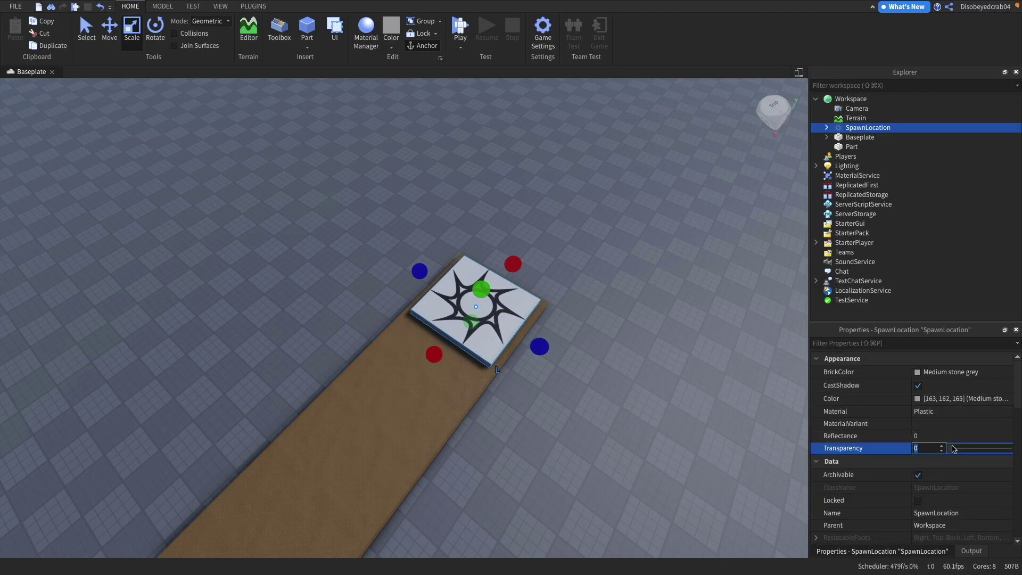
text(1)
scroll(947, 433, down, 6)
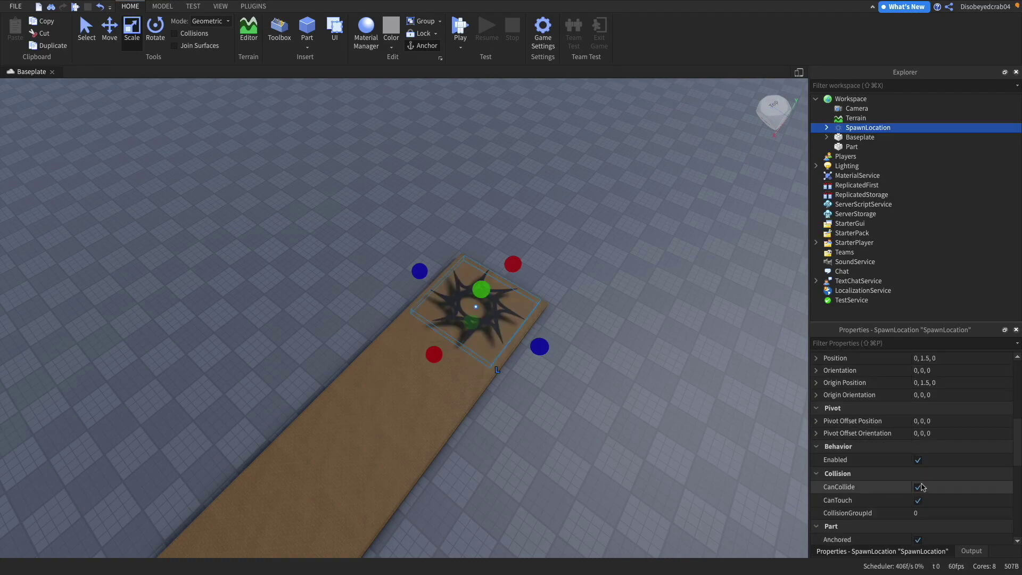
Delete the Decal inside SpawnLocation.
click(827, 127)
click(862, 137)
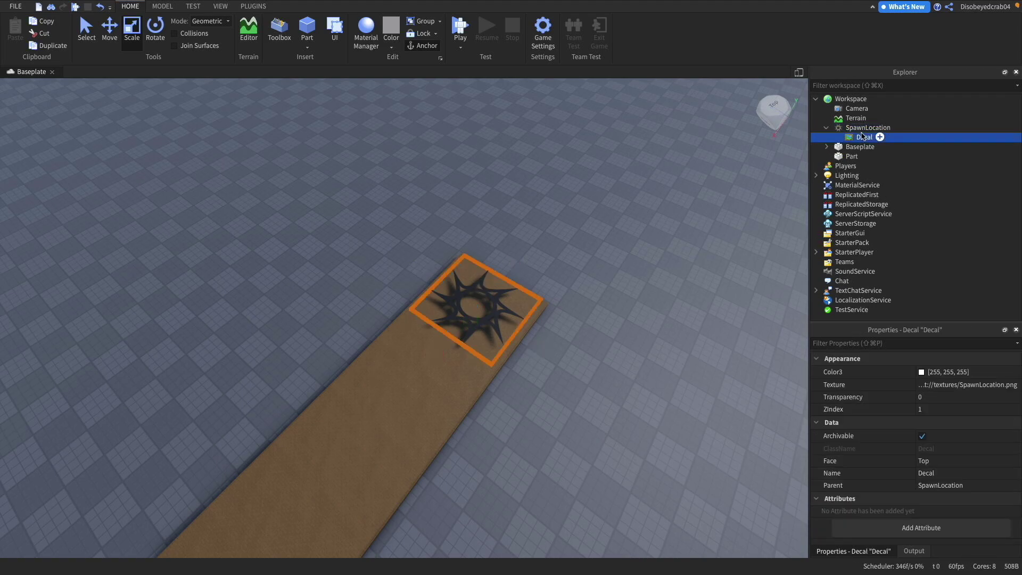
key(Delete)
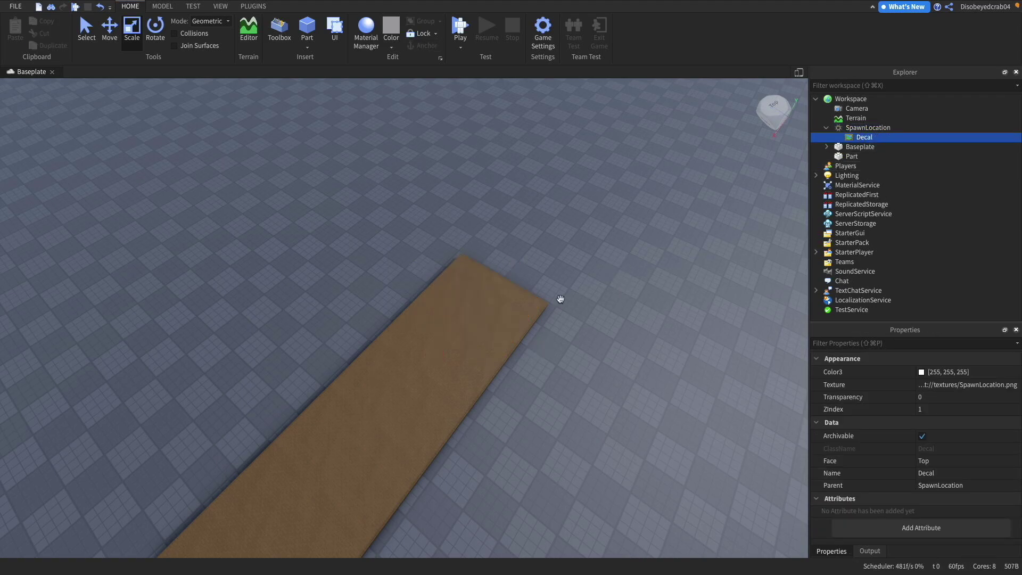
Duplicate the fabric path, rotate the copy a quarter turn and join it to the original as an L.
right_drag(548, 335, 433, 360)
click(433, 361)
key(super+d)
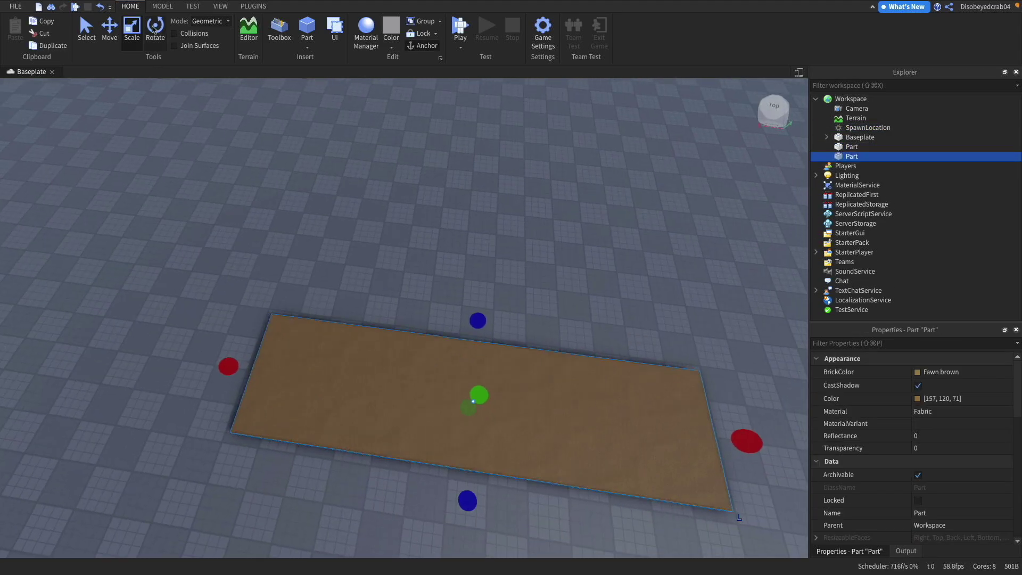
key(super+4)
key(super+r)
drag(455, 256, 307, 155)
click(341, 176)
Duplicate the rotated path segment and place the copy offset beyond its far end.
right_drag(341, 176, 347, 252)
scroll(347, 253, down, 2)
click(285, 247)
key(super+d)
drag(285, 246, 366, 96)
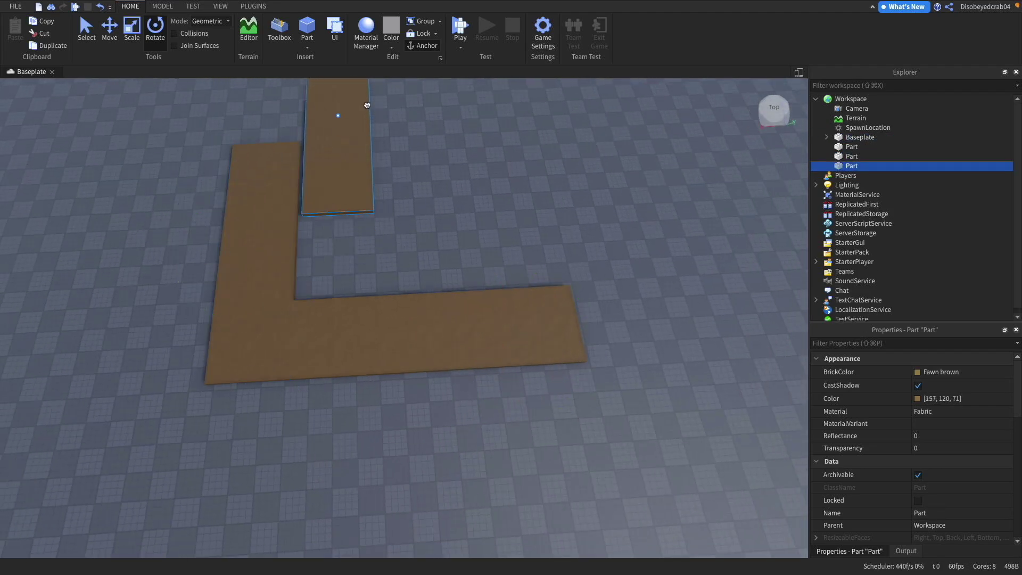
Duplicate a path segment and position the copy to extend the floor layout.
click(445, 153)
right_drag(445, 153, 383, 223)
click(383, 224)
key(super+d)
drag(437, 235, 551, 354)
Duplicate another path segment, rotate the copy a quarter turn and fit it into the floor layout.
click(445, 269)
key(super+3)
key(super+d)
key(super+4)
key(super+r)
drag(476, 346, 481, 299)
Add one more copy of a path segment along the open side of the floor layout.
right_drag(565, 265, 638, 304)
key(super+d)
drag(418, 165, 405, 267)
drag(374, 185, 427, 286)
Scale the path segments so their ends meet and the floor forms a closed loop.
click(303, 442)
click(240, 442)
key(super+3)
drag(360, 461, 464, 464)
click(410, 372)
drag(407, 430, 400, 470)
Insert a new block part and place it on the baseplate outside the floor loop.
click(493, 436)
right_drag(493, 436, 493, 436)
key(w)
key(s)
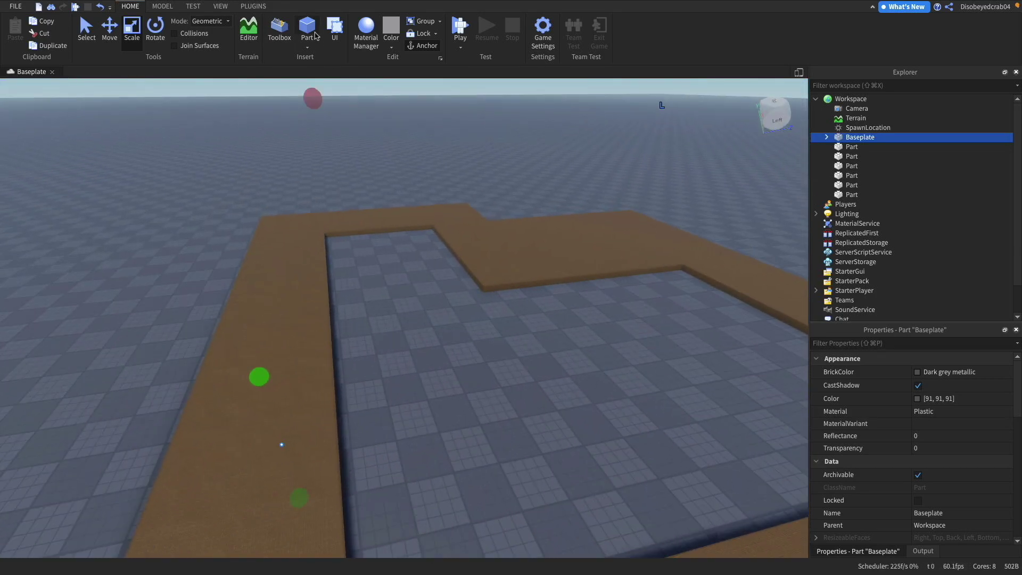
click(307, 27)
drag(415, 310, 206, 314)
right_drag(207, 314, 207, 314)
drag(207, 314, 187, 337)
right_drag(207, 314, 187, 337)
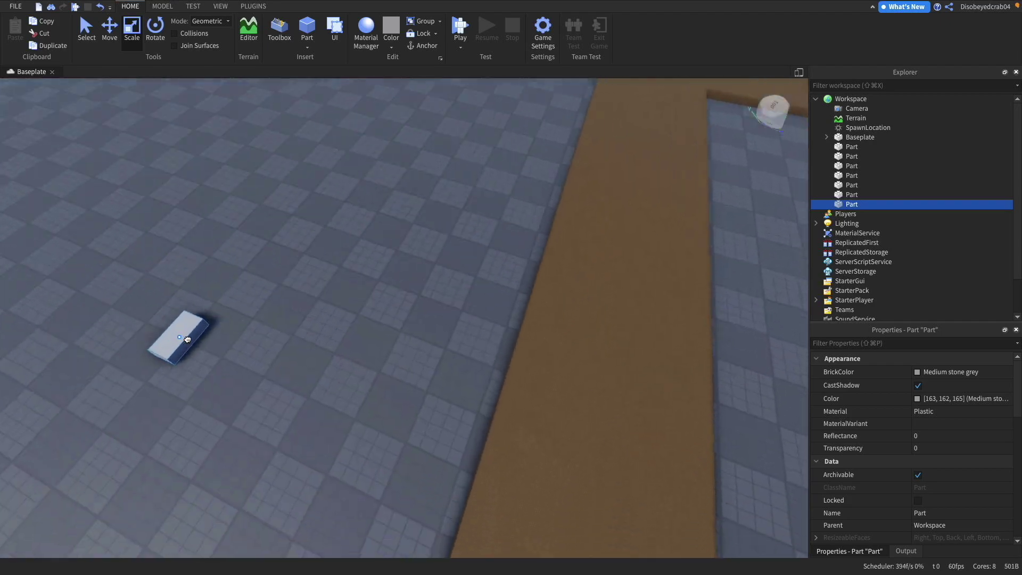
drag(187, 337, 187, 338)
right_drag(187, 338, 187, 337)
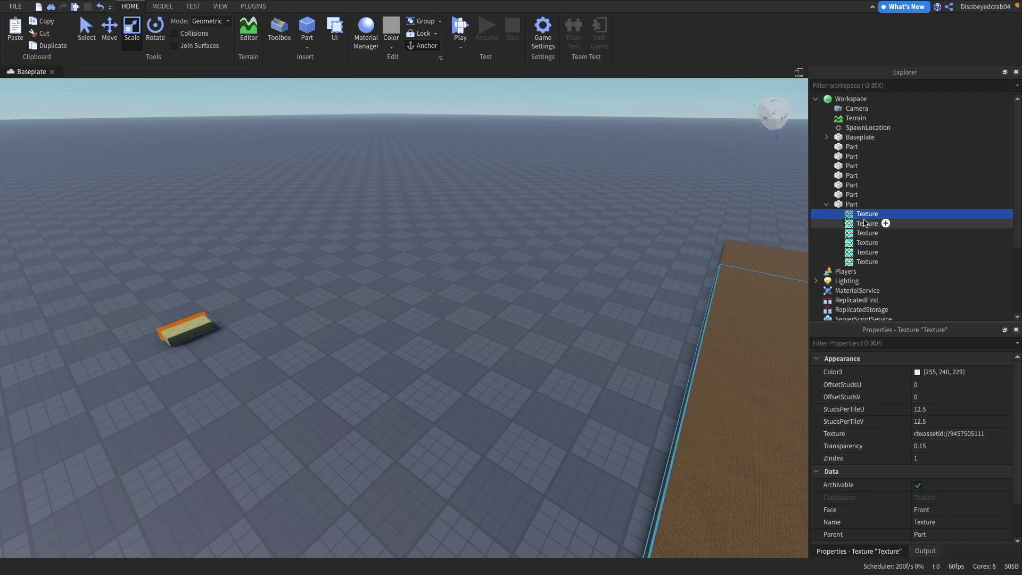
Check the Face property of each Texture inside the yellow patterned part.
scroll(951, 472, down, 3)
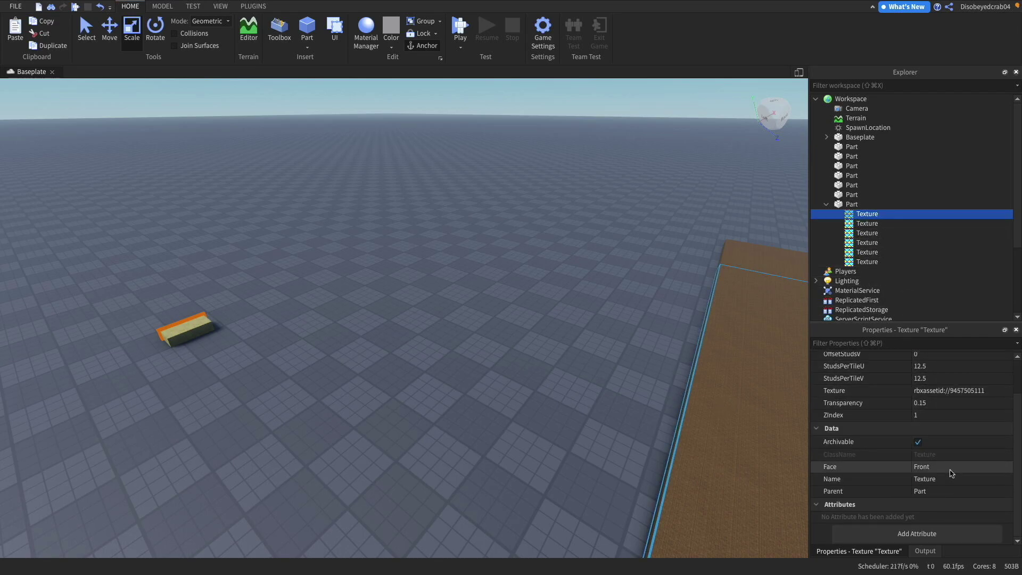
click(860, 223)
click(862, 232)
click(864, 242)
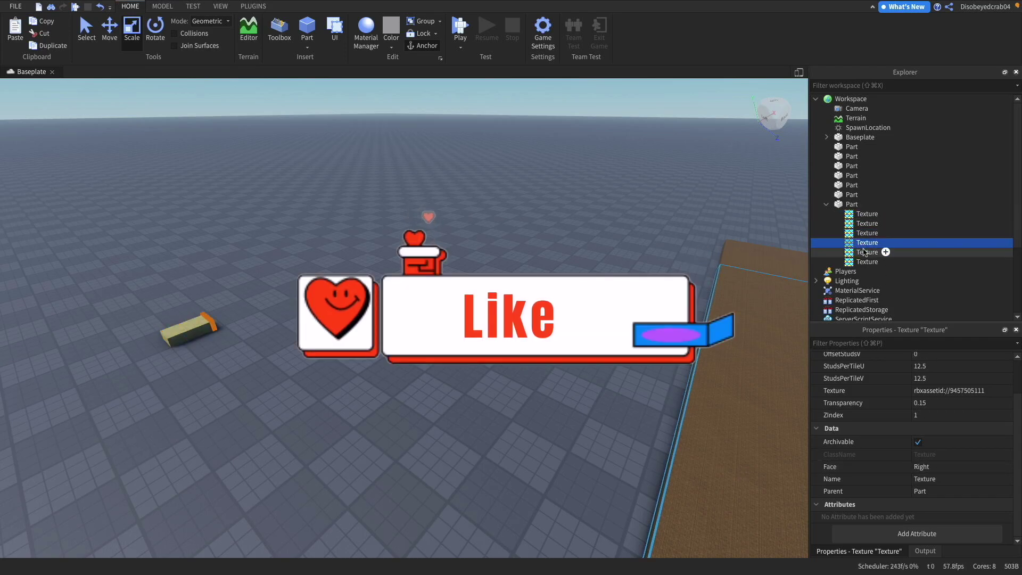
click(866, 252)
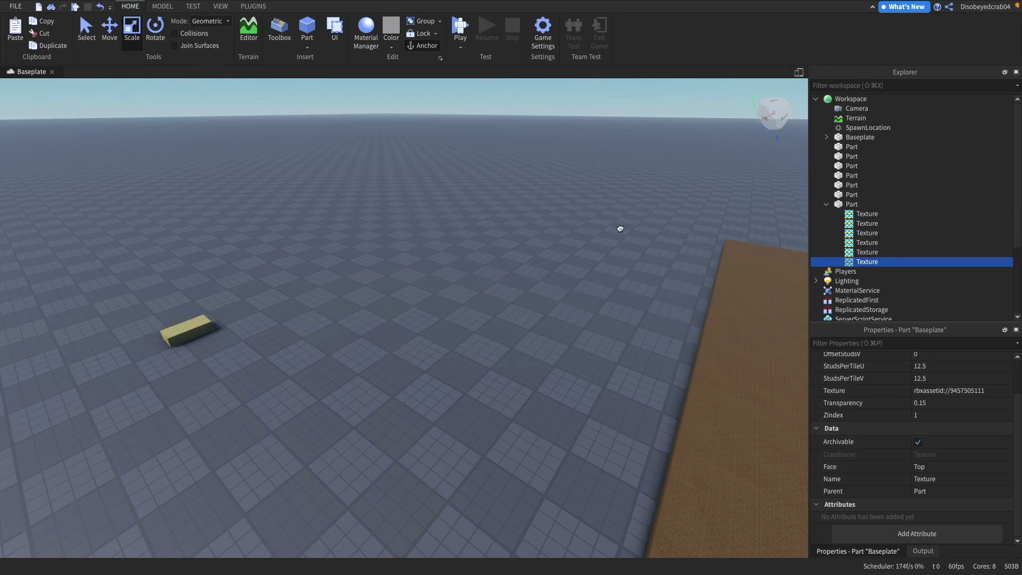
Move the yellow textured part to the outer corner of the floor loop.
right_drag(620, 228, 428, 302)
click(433, 296)
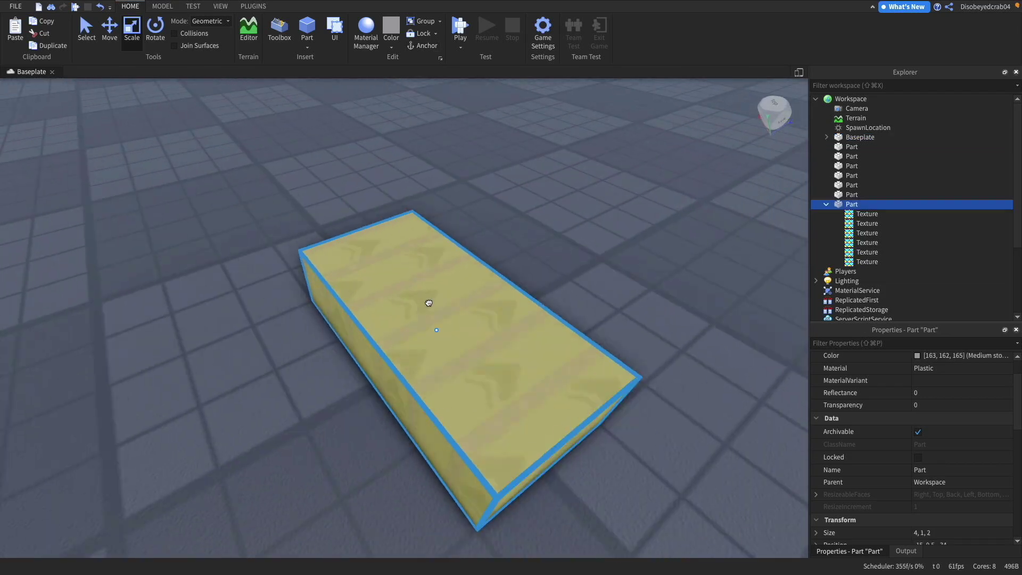
drag(428, 303, 347, 367)
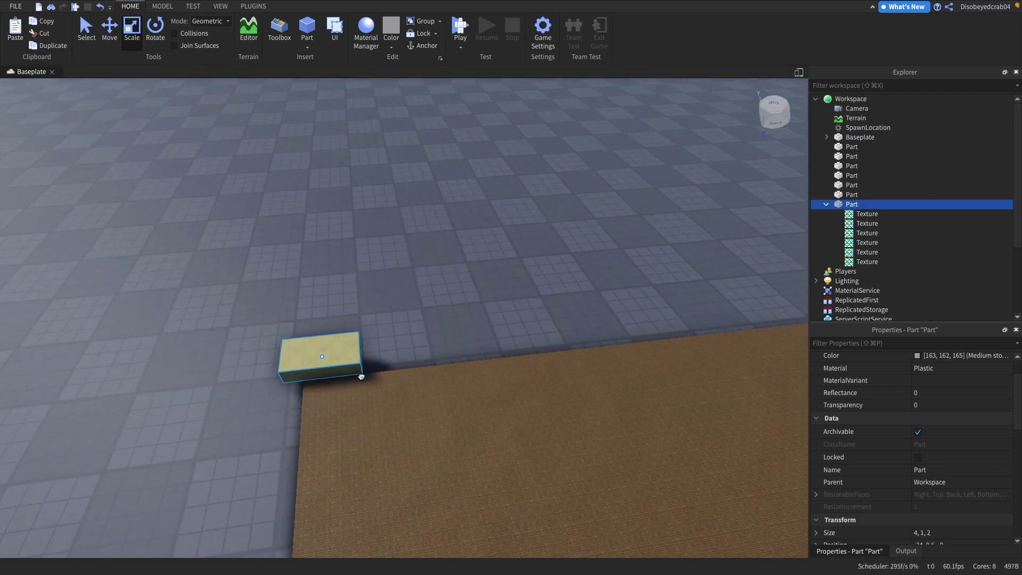
right_drag(364, 377, 433, 310)
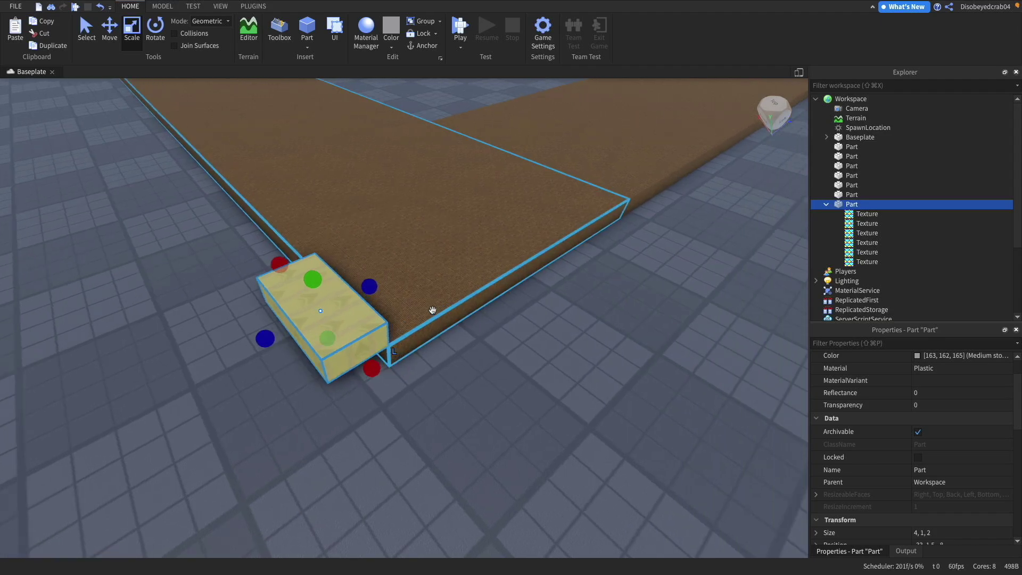
Stretch the textured part along the floor's outer edge into a wall about 92 studs long and 18 studs high.
right_drag(354, 366, 358, 363)
key(s)
key(a)
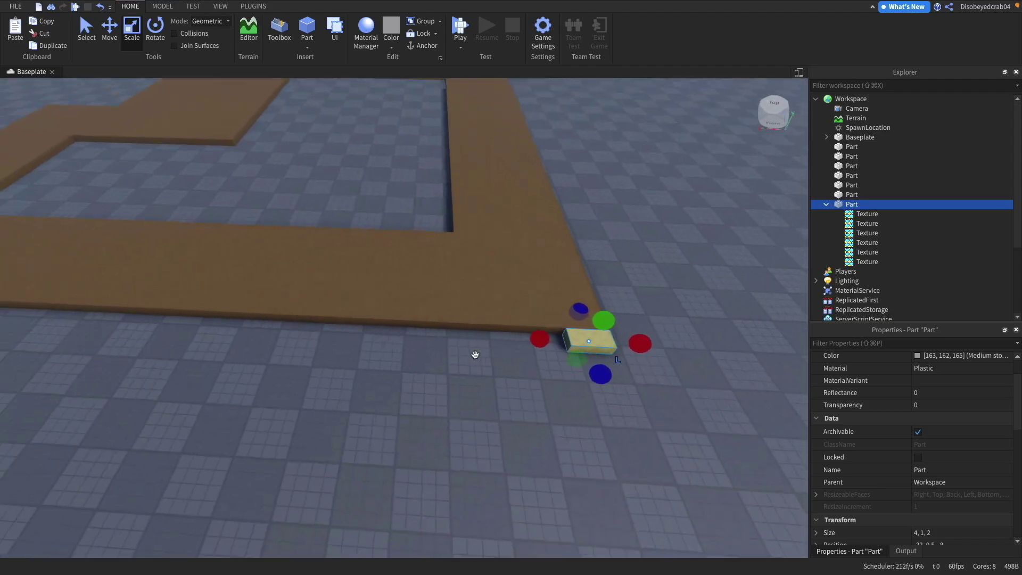
drag(642, 333, 164, 285)
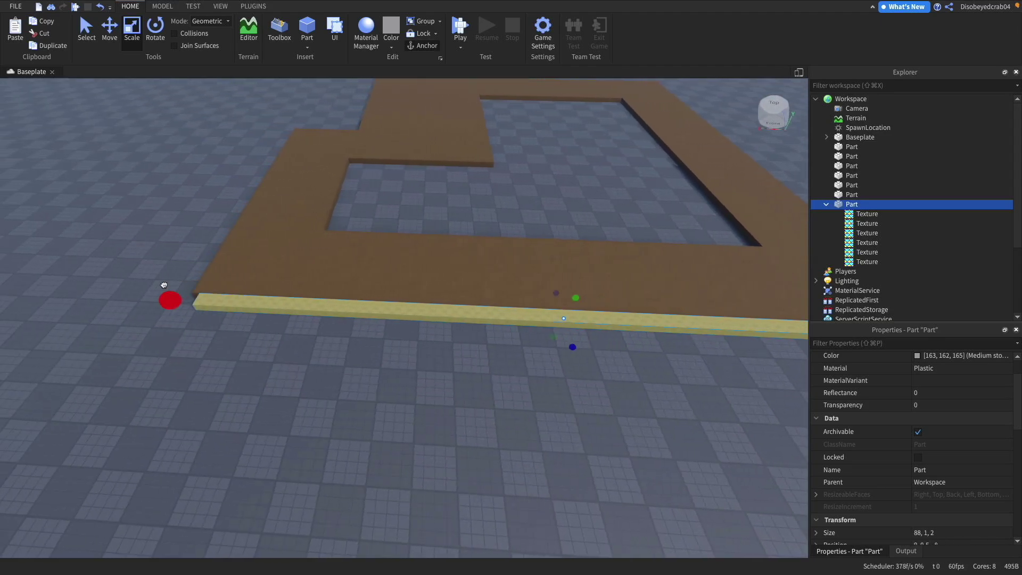
right_drag(155, 286, 160, 278)
drag(169, 373, 429, 201)
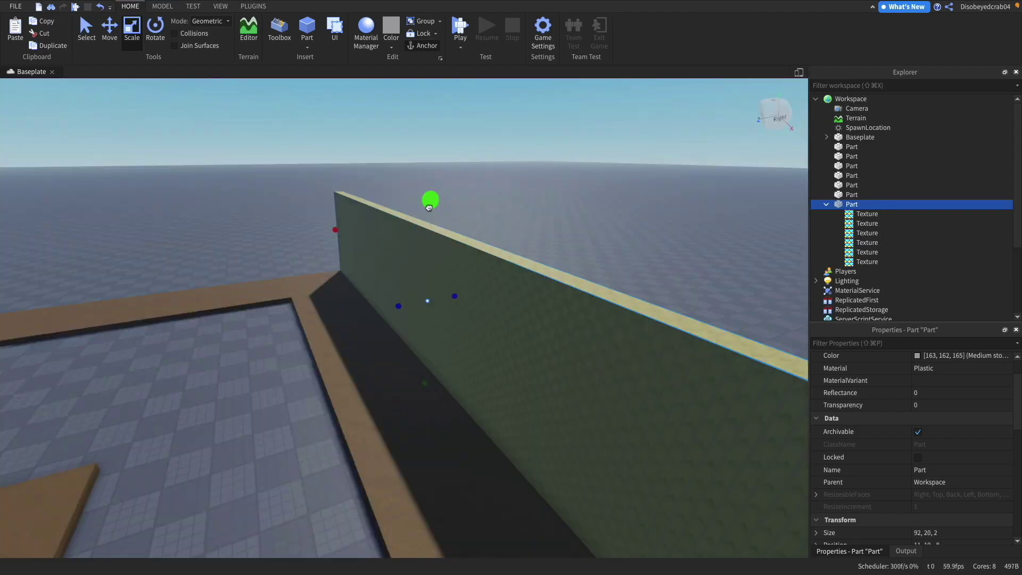
Duplicate the yellow wall and move the copy to the opposite side of the floor.
key(super+d)
key(super+2)
drag(342, 312, 221, 308)
Duplicate the wall again and scale the copy into a central block about 36 × 18 × 55 studs.
key(super+d)
drag(295, 336, 354, 341)
key(super+3)
drag(271, 177, 307, 288)
right_drag(307, 288, 373, 298)
drag(228, 297, 455, 333)
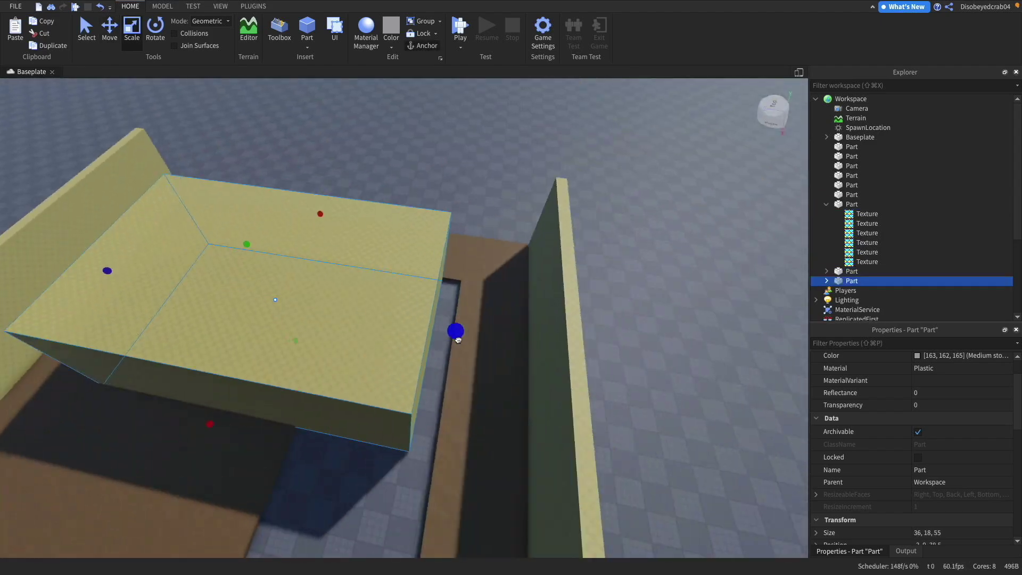
Duplicate the central block and position the copy to form an L-shaped core inside the loop.
key(super+d)
drag(261, 298, 340, 479)
drag(266, 362, 324, 369)
right_drag(324, 369, 372, 341)
Close the two open sides with copies of the outer wall and fill the outer recess with another copy.
click(506, 197)
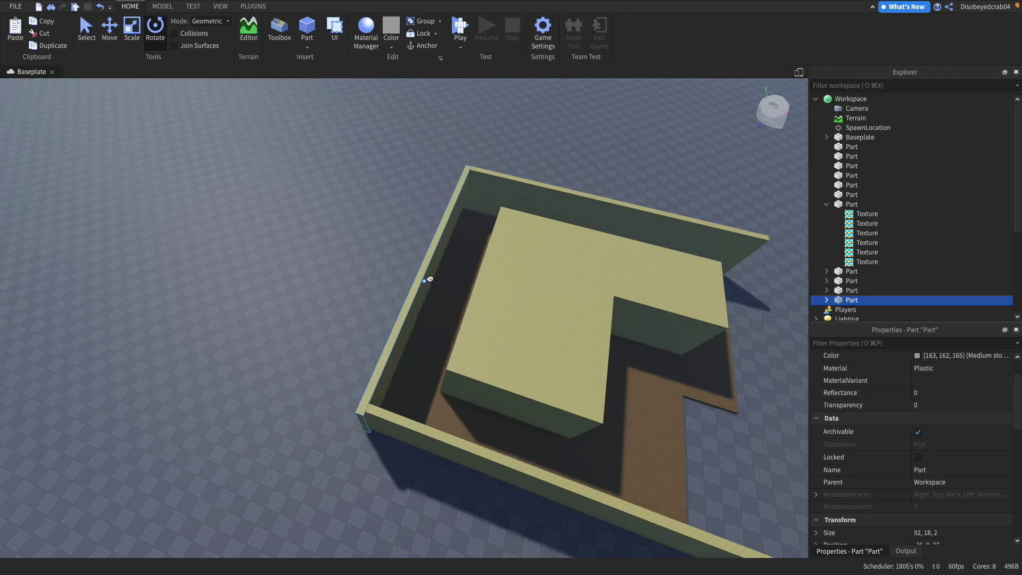
key(super+2)
key(super+d)
drag(430, 279, 529, 267)
key(super+d)
key(super+3)
Insert a new block part and place it on top of the outer wall's corner.
click(532, 383)
right_drag(532, 383, 533, 384)
key(w)
key(e)
key(s)
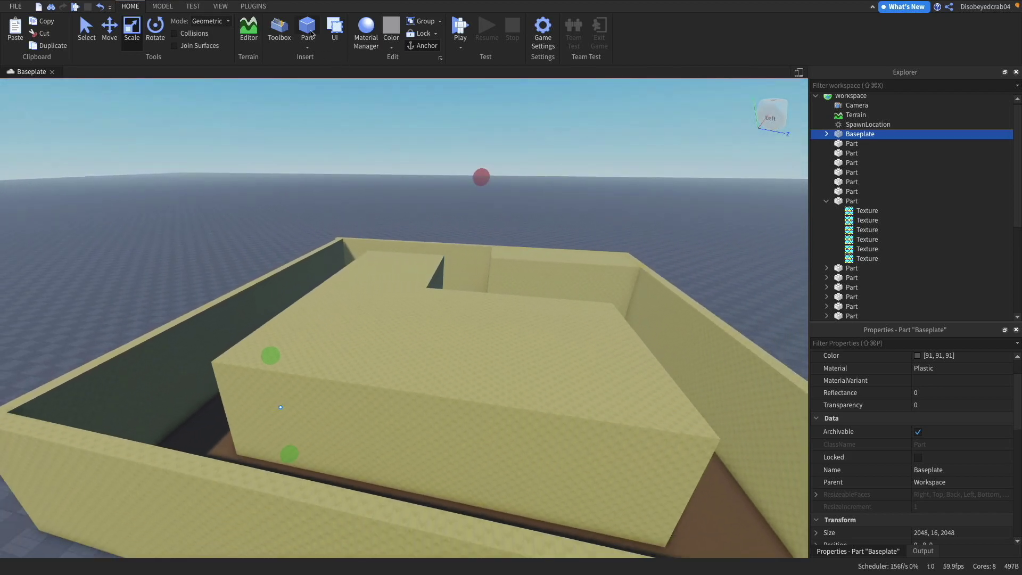
click(308, 29)
drag(405, 314, 316, 337)
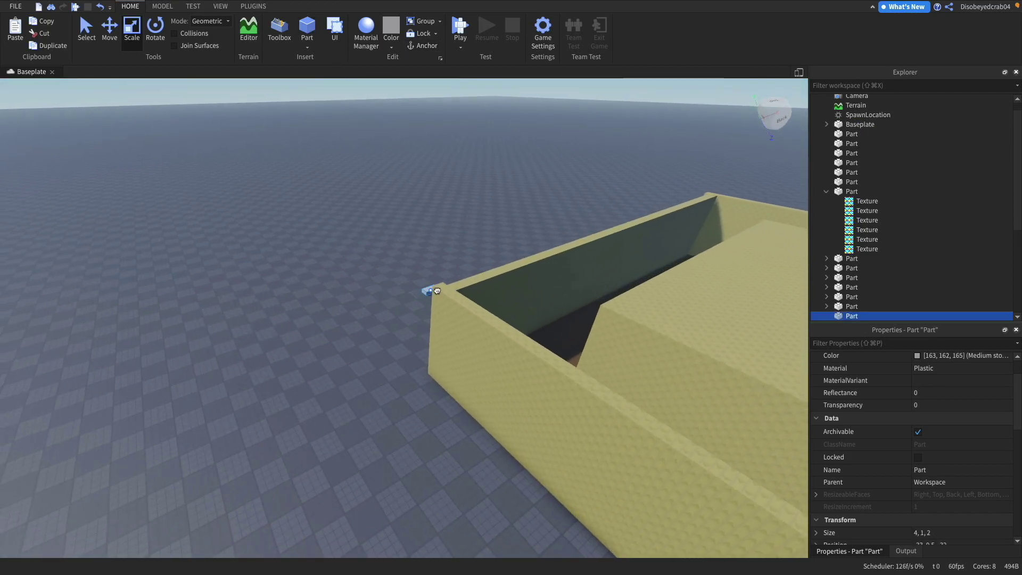
Stretch the new part along the top of the wall to a length of about 91 studs.
drag(473, 297, 541, 342)
right_drag(540, 342, 541, 343)
drag(541, 342, 520, 260)
right_drag(541, 342, 540, 342)
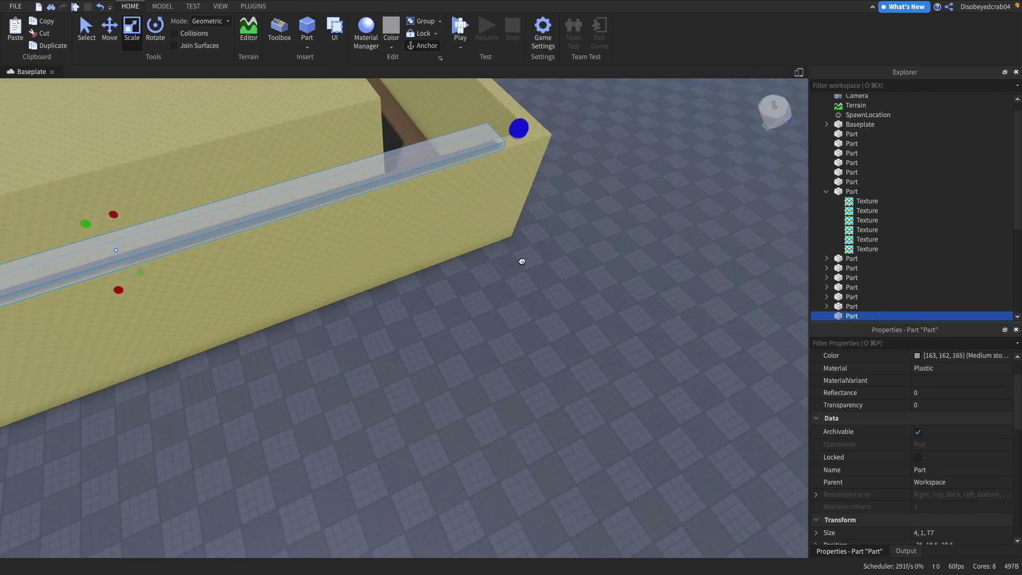
drag(520, 260, 521, 229)
right_drag(522, 229, 522, 233)
key(d)
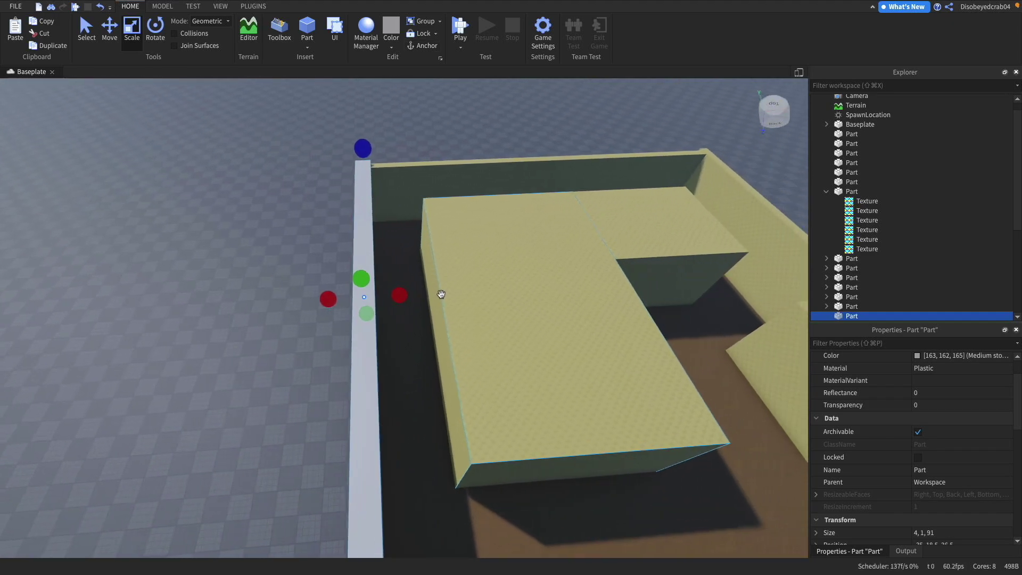
Extend the strip across the whole maze as a ceiling about 99 studs wide and 16 studs thick.
drag(282, 293, 544, 276)
key(w)
right_drag(543, 275, 520, 296)
key(e)
key(s)
drag(461, 350, 479, 260)
key(s)
right_drag(479, 260, 531, 301)
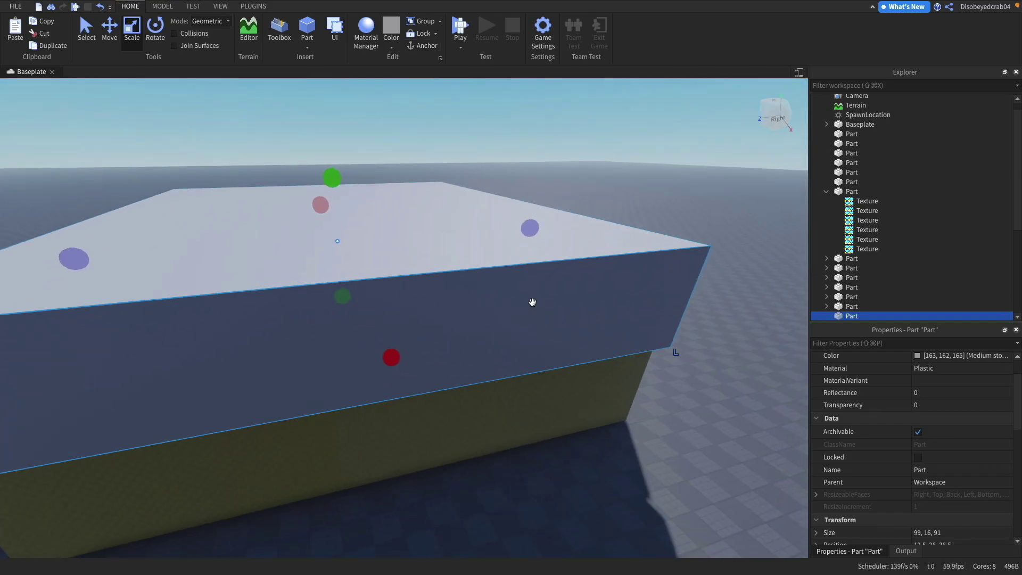
Inspect the enclosed corridor beneath the ceiling and the outside of the structure.
click(635, 389)
key(w)
right_drag(635, 389, 634, 388)
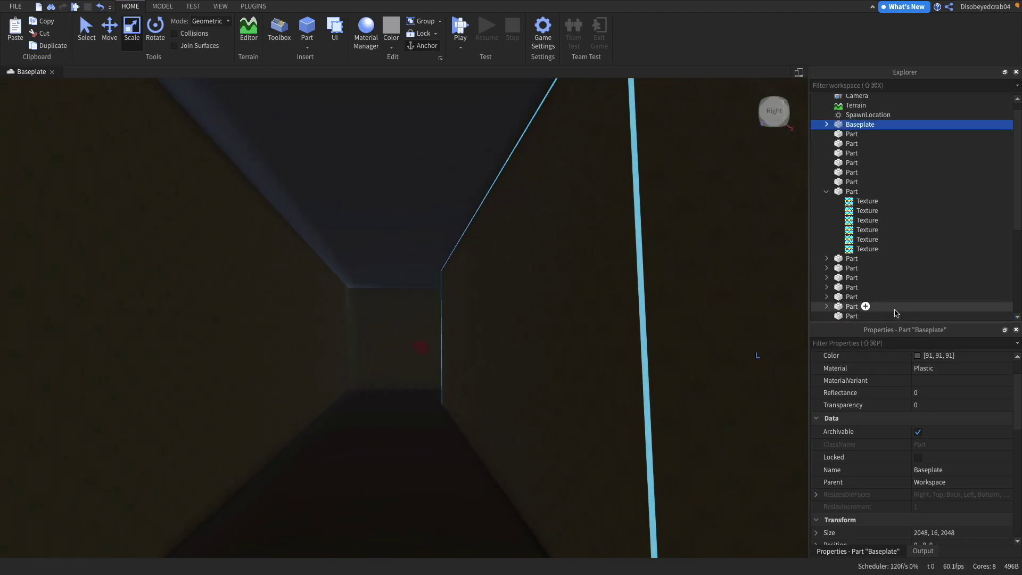
key(s)
right_drag(579, 257, 579, 257)
key(e)
key(q)
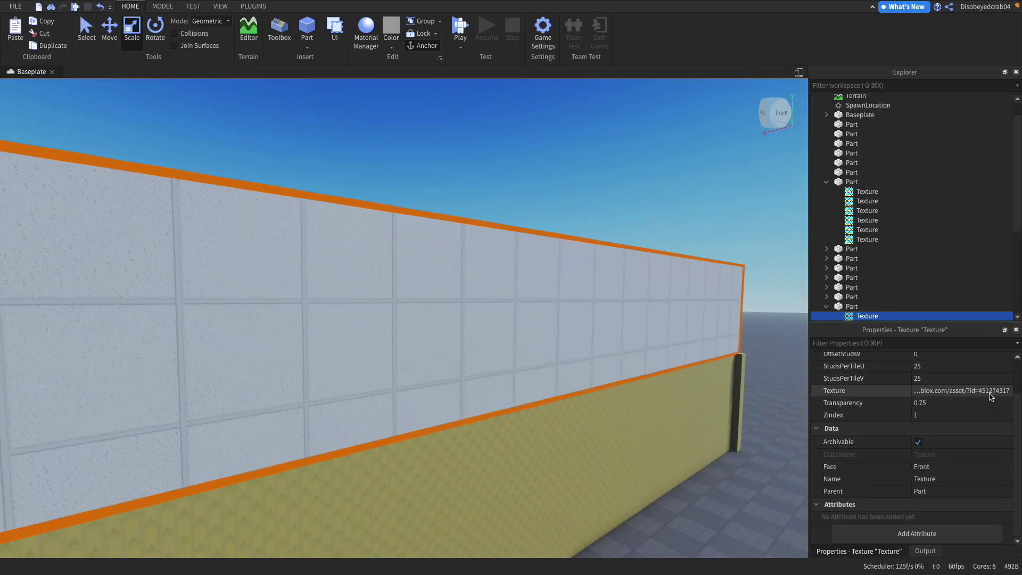
Set the ceiling texture's face to Bottom and check it from inside the corridor.
scroll(990, 396, up, 3)
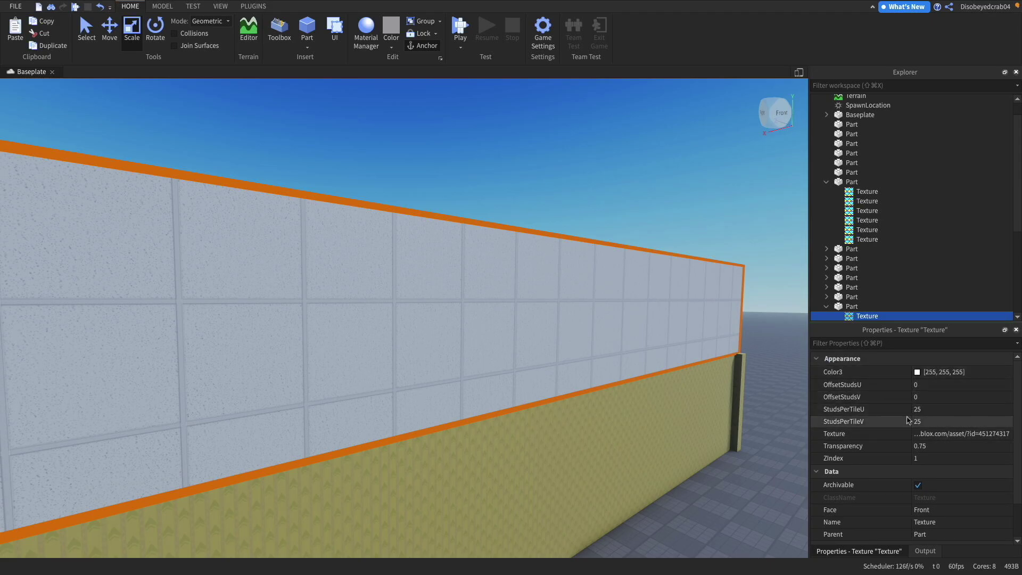
scroll(867, 316, down, 2)
scroll(956, 482, down, 2)
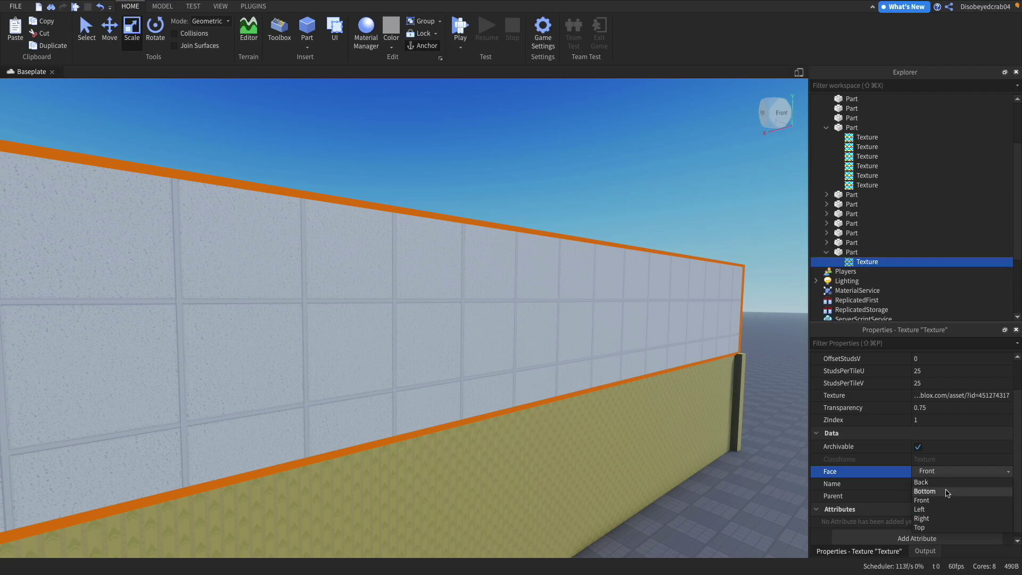
click(947, 493)
click(736, 485)
key(w)
right_drag(735, 485, 735, 485)
key(w)
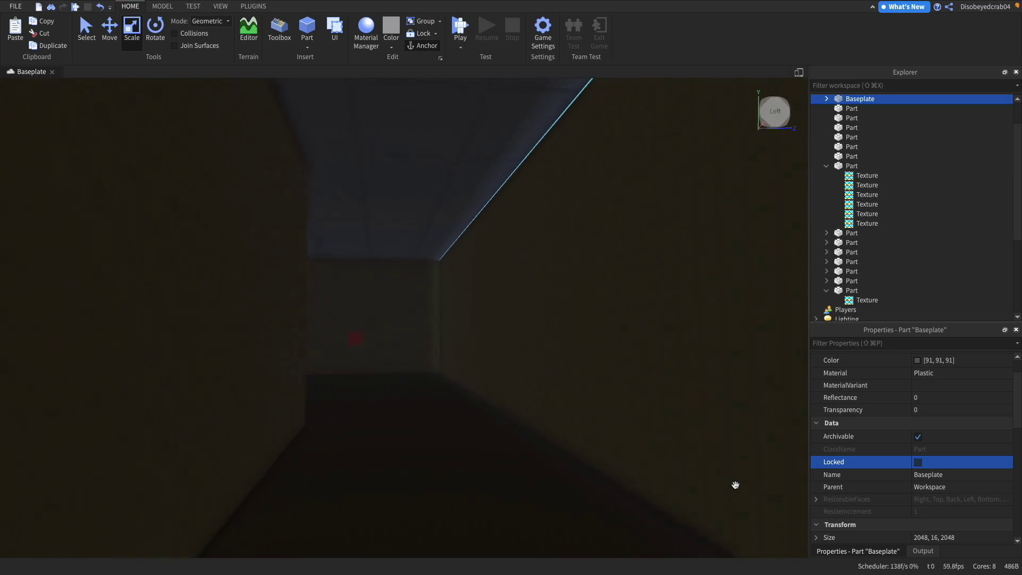
Thicken the ceiling part to 18 studs from inside the corridor.
click(429, 222)
right_drag(429, 221, 429, 221)
scroll(292, 249, down, 1)
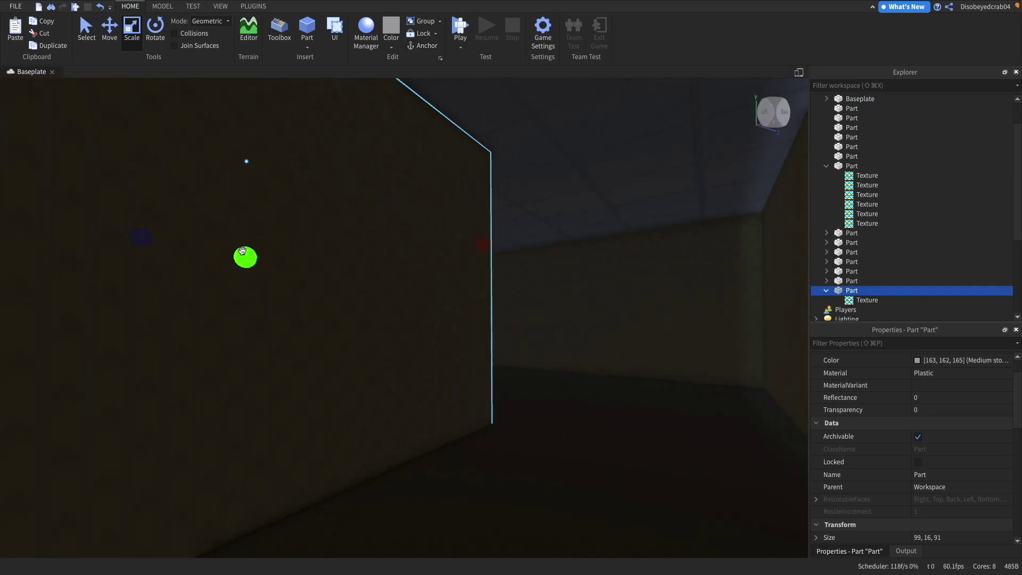
mouse_move(244, 258)
mouse_down()
mouse_move(238, 297)
mouse_move(235, 267)
mouse_up()
right_drag(236, 267, 234, 267)
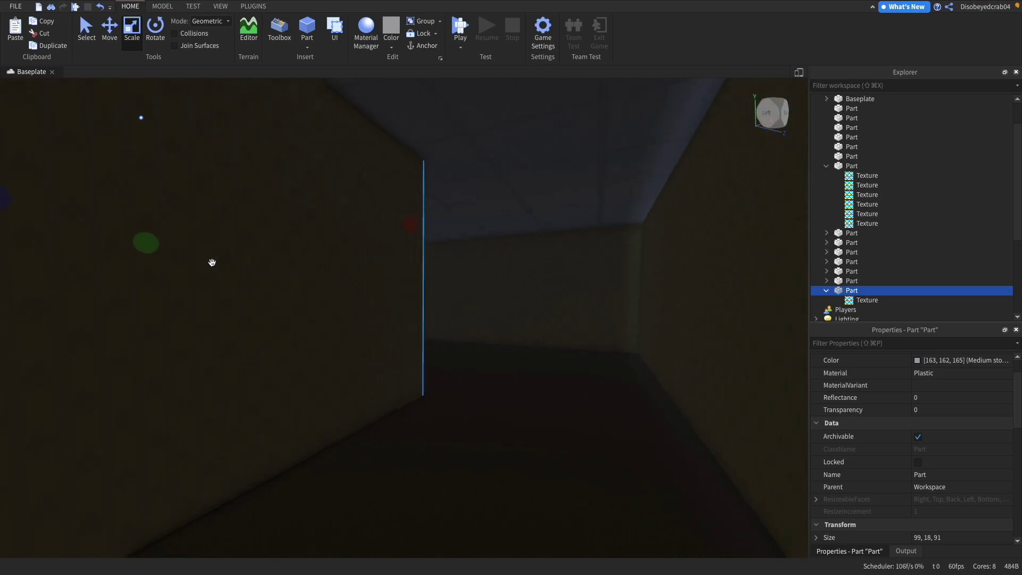
Insert a new block part and place it against the corridor's ceiling.
right_drag(517, 255, 535, 256)
key(d)
click(535, 255)
key(w)
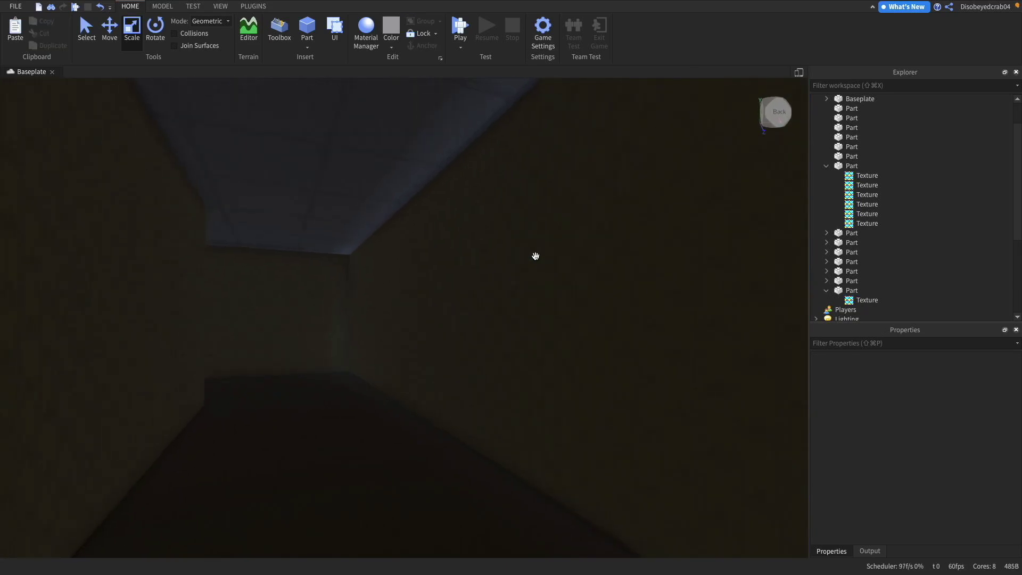
click(312, 37)
right_drag(463, 181, 461, 332)
key(e)
right_drag(448, 399, 443, 406)
drag(442, 406, 389, 308)
scroll(388, 308, down, 3)
Stretch the block along the corridor ceiling into a light panel of 4 by 1 by 11 studs.
right_click(389, 310)
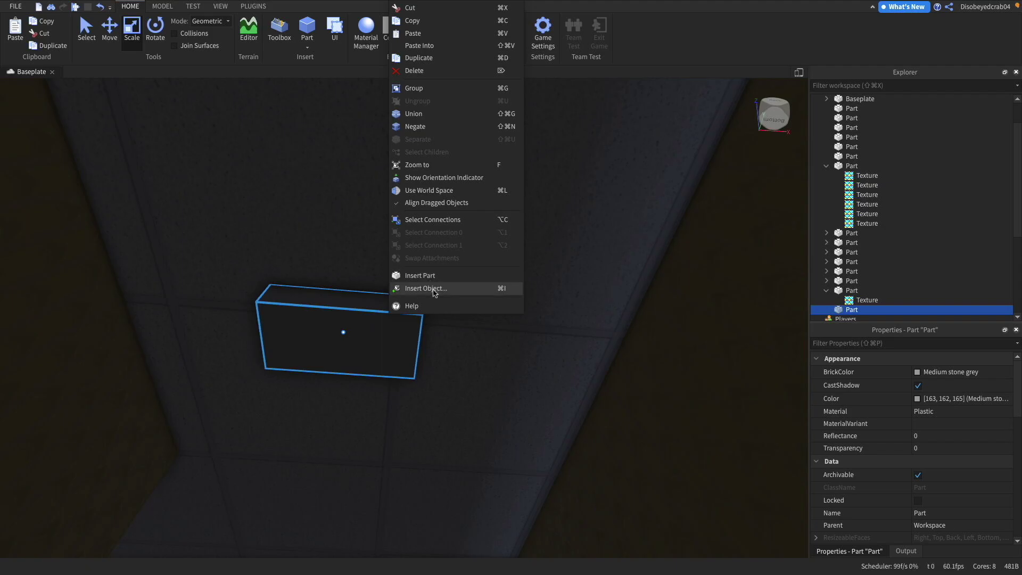
click(434, 292)
click(378, 359)
drag(378, 358, 423, 312)
right_drag(422, 311, 422, 311)
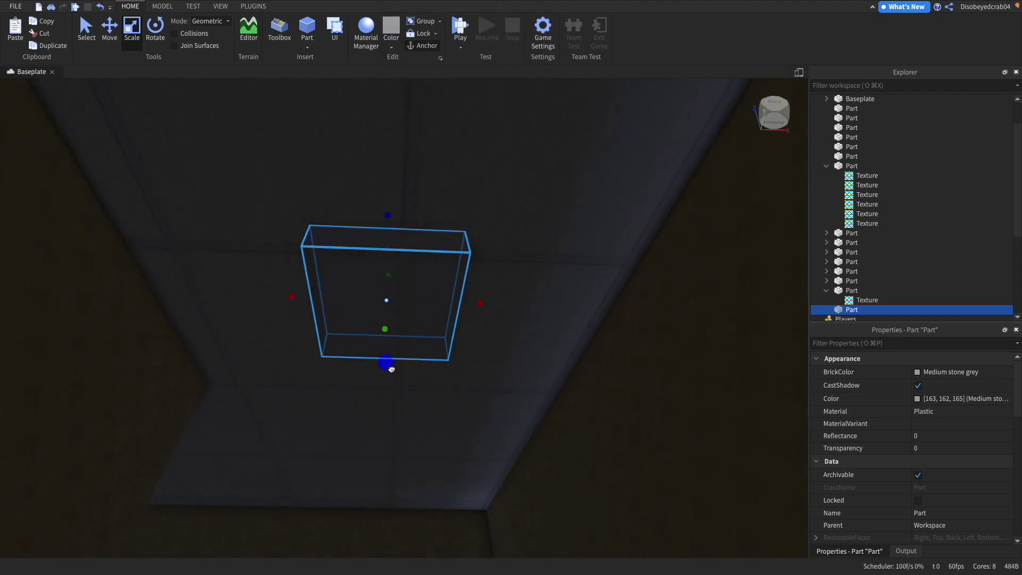
scroll(383, 223, down, 2)
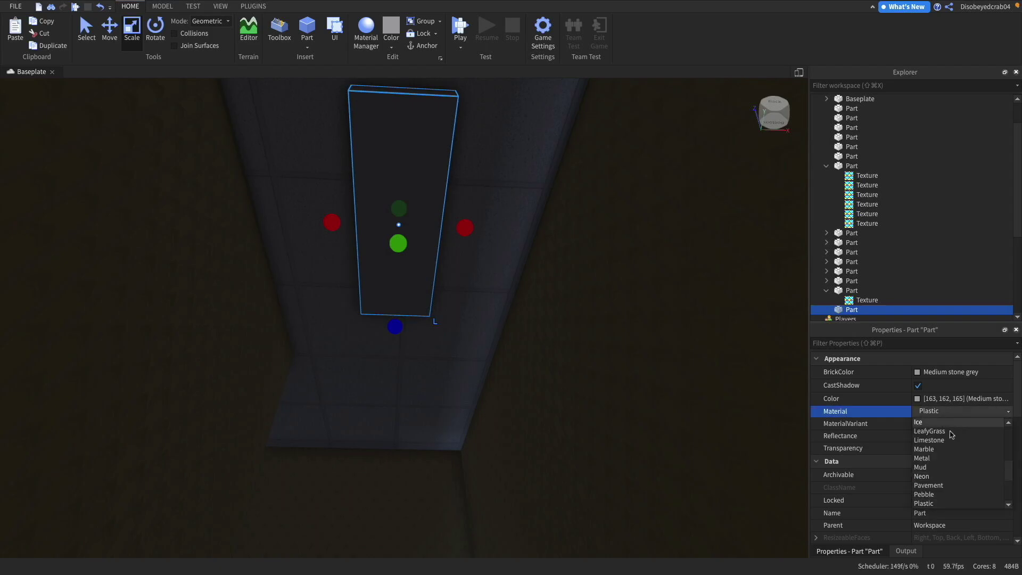
Set the panel's material to Neon and its brick colour to Fossil.
click(921, 476)
click(916, 372)
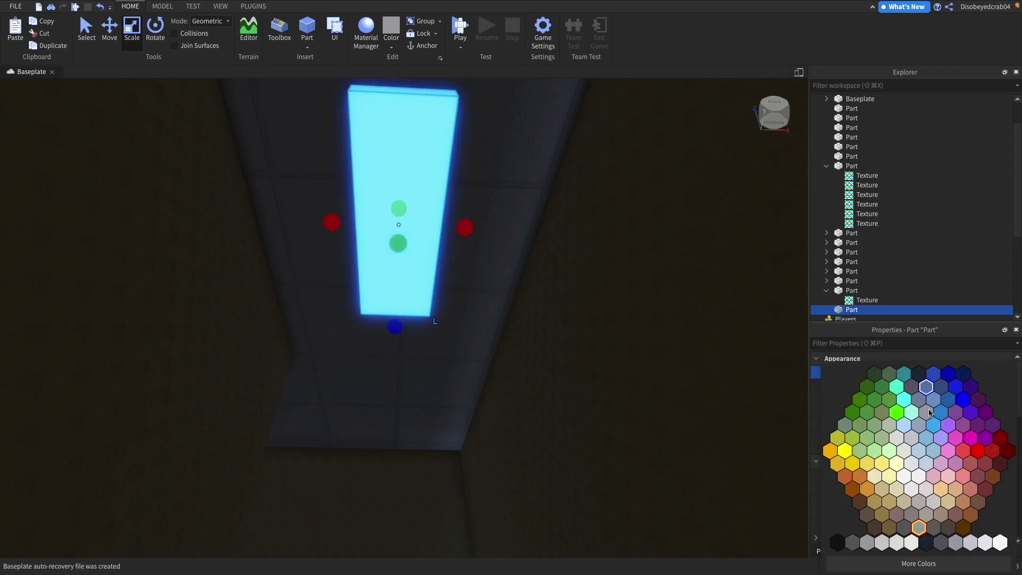
click(970, 543)
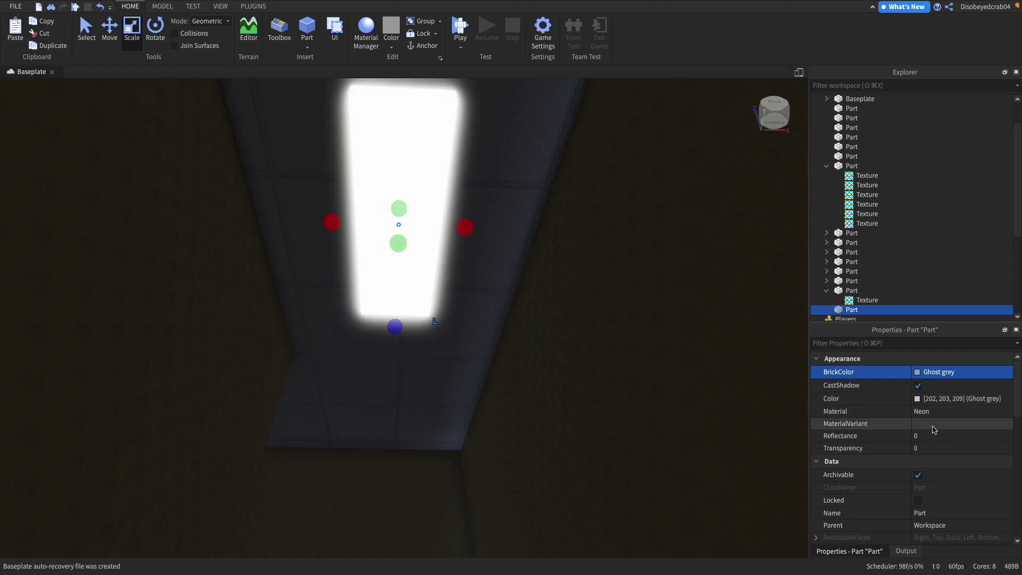
click(918, 372)
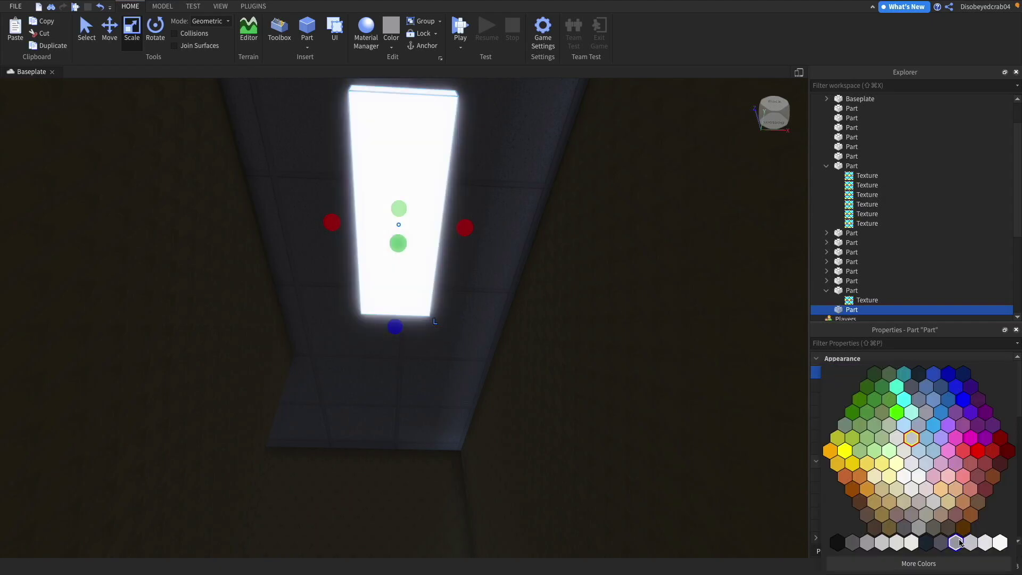
click(958, 542)
Add a SurfaceLight inside the neon ceiling panel.
scroll(866, 290, down, 1)
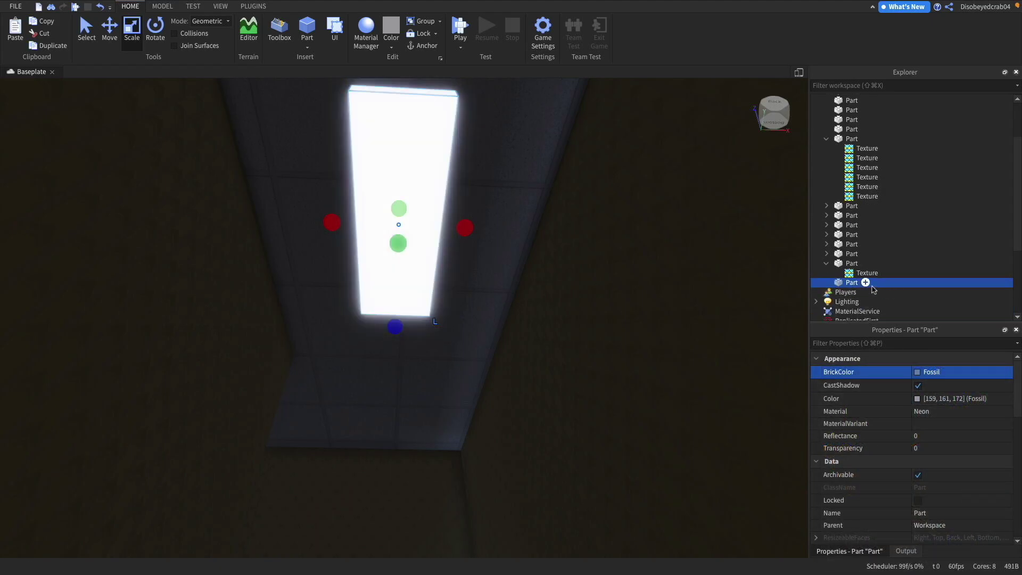
click(866, 283)
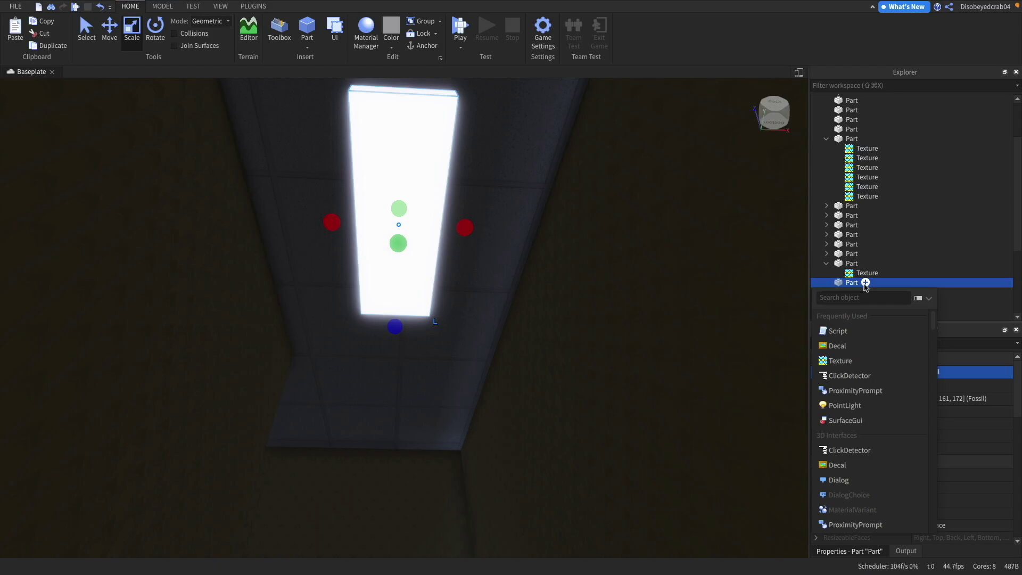
text(sur)
click(867, 316)
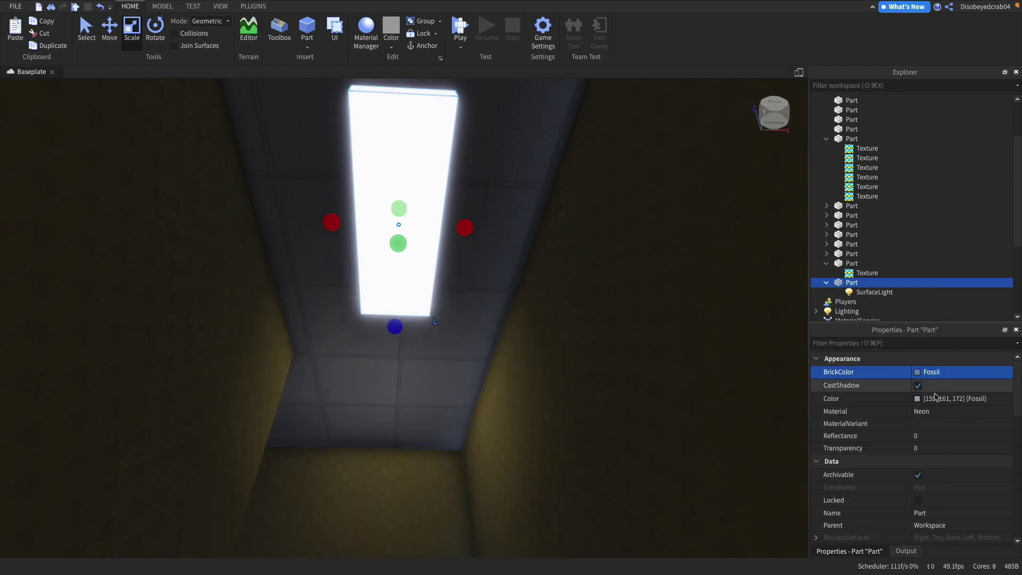
click(937, 411)
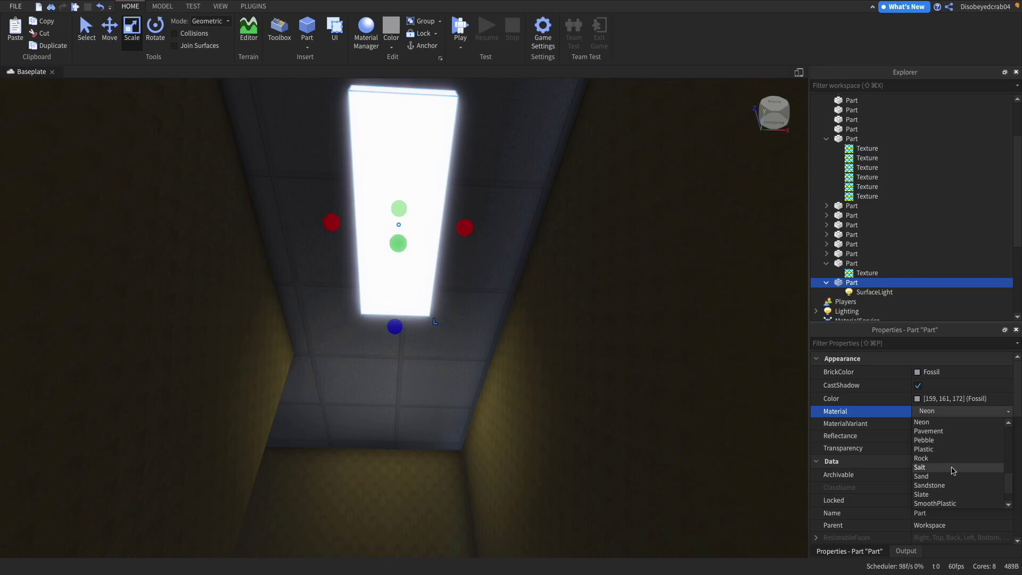
scroll(940, 442, up, 8)
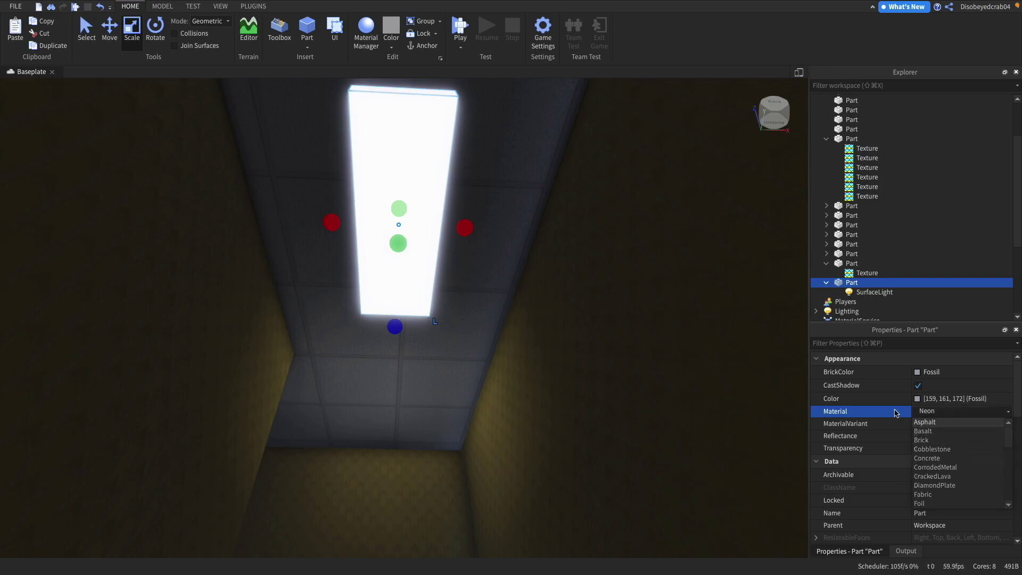
Enable shadows on the SurfaceLight and set its face to Bottom.
click(888, 292)
click(928, 447)
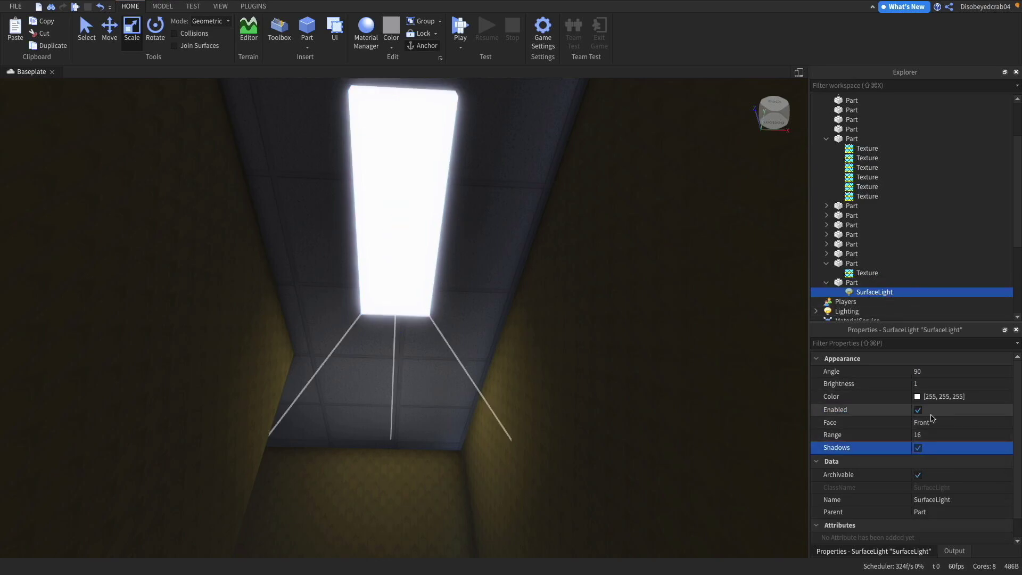
click(933, 422)
click(942, 442)
right_drag(509, 346, 508, 339)
key(s)
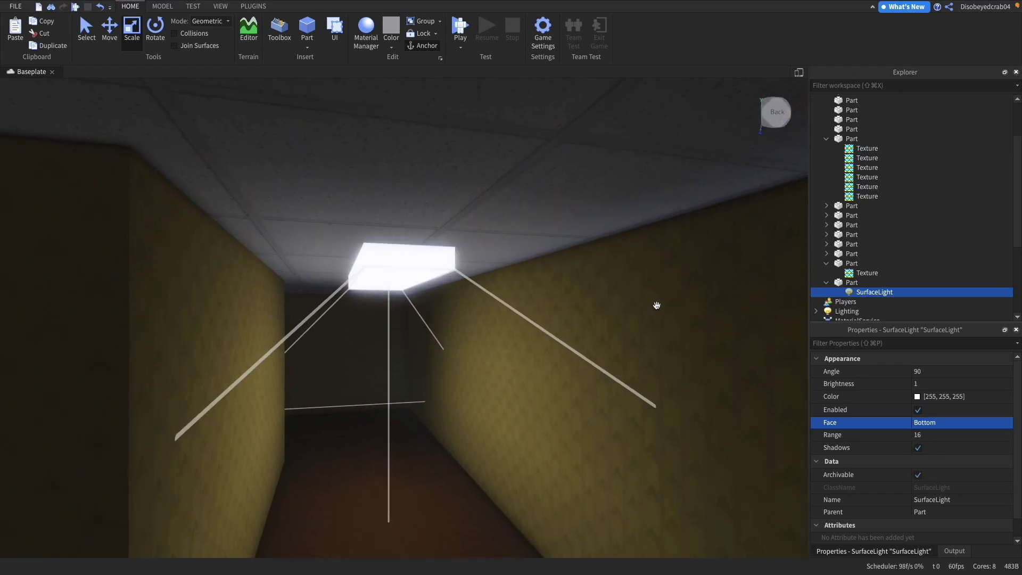
Set the Lighting service's technology to Future.
scroll(894, 309, down, 3)
click(846, 229)
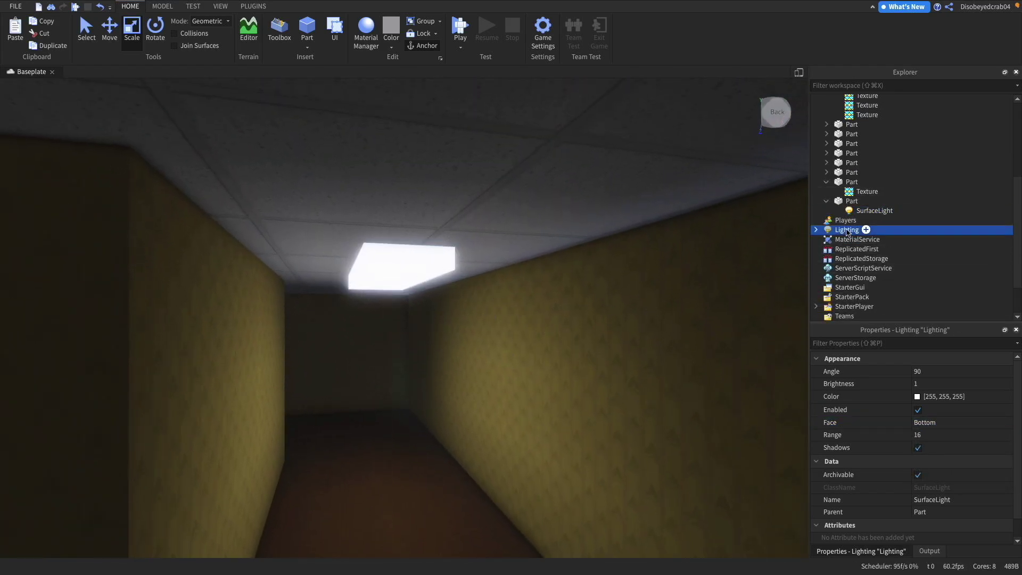
click(968, 448)
click(965, 486)
click(965, 487)
click(929, 524)
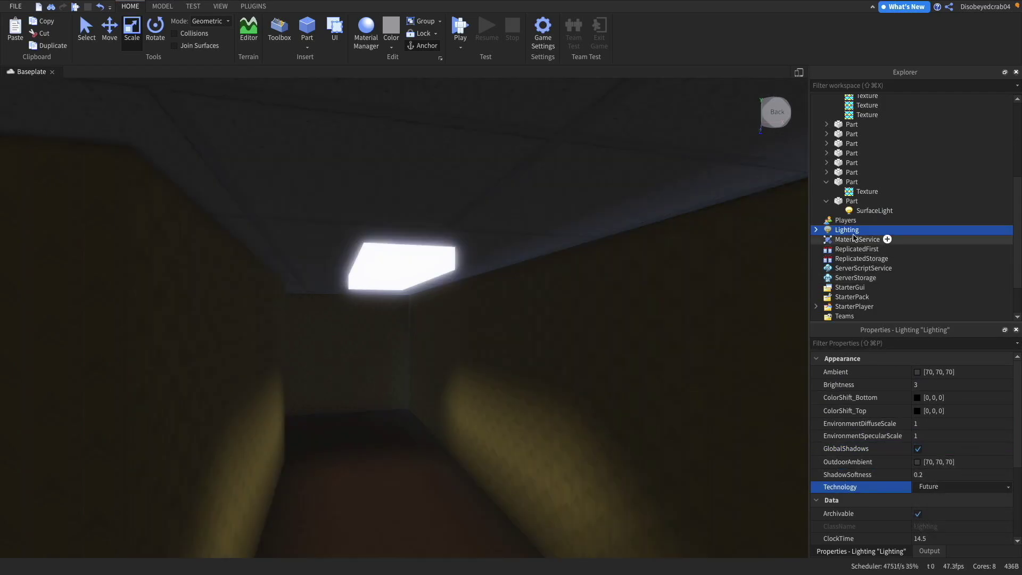
Increase the range of the ceiling panel's SurfaceLight to 27.
click(851, 201)
key(f)
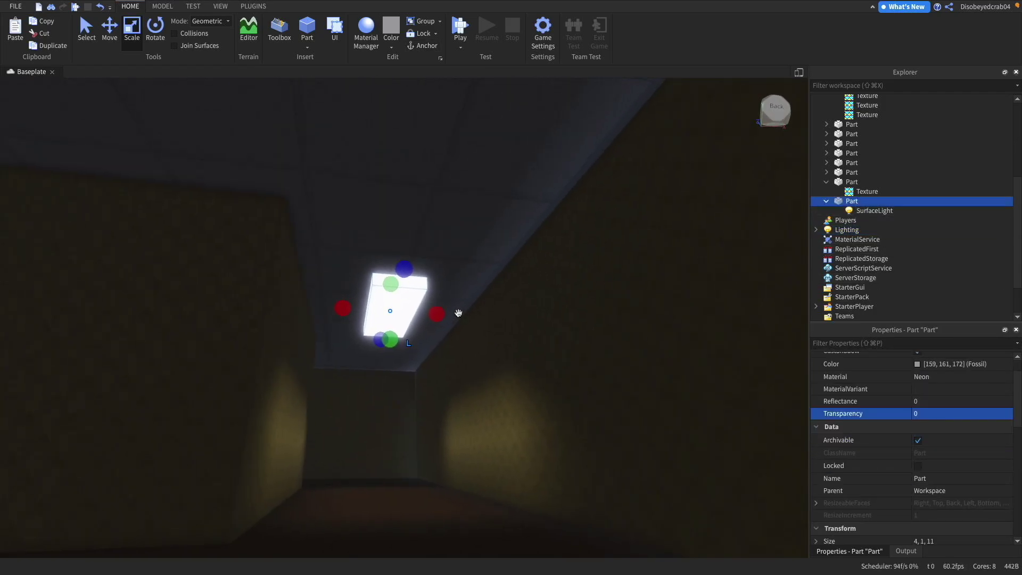
click(874, 210)
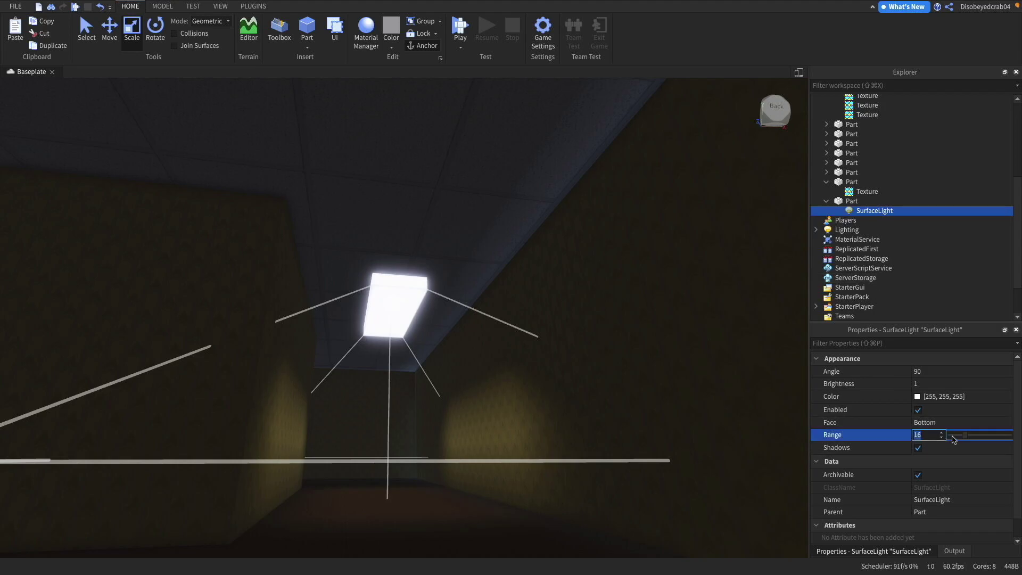
drag(966, 438, 978, 439)
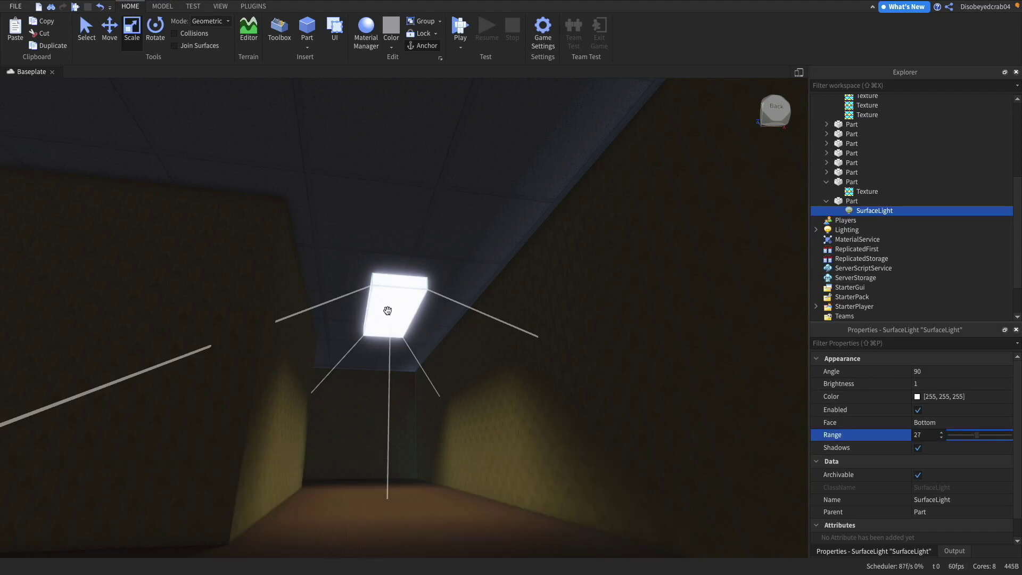
Turn off move snapping and raise the light panel slightly so it sits partly inside the ceiling.
click(389, 311)
click(117, 38)
click(157, 10)
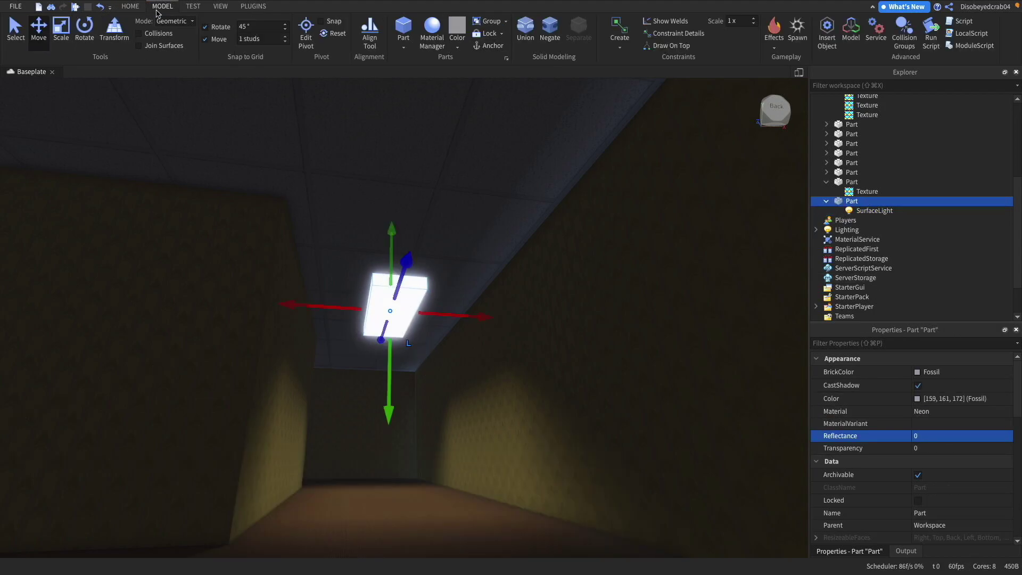
drag(398, 388, 398, 381)
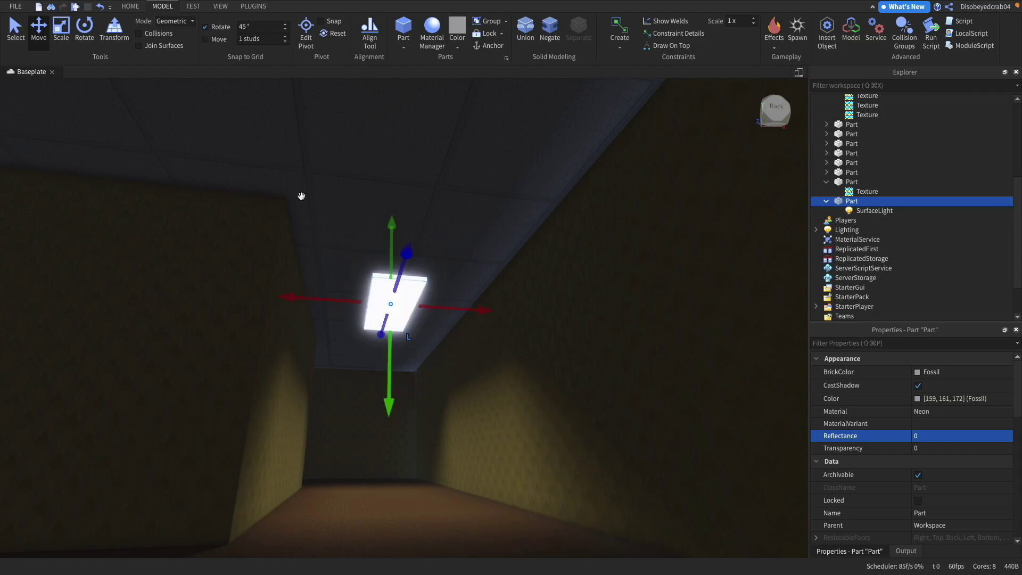
click(130, 6)
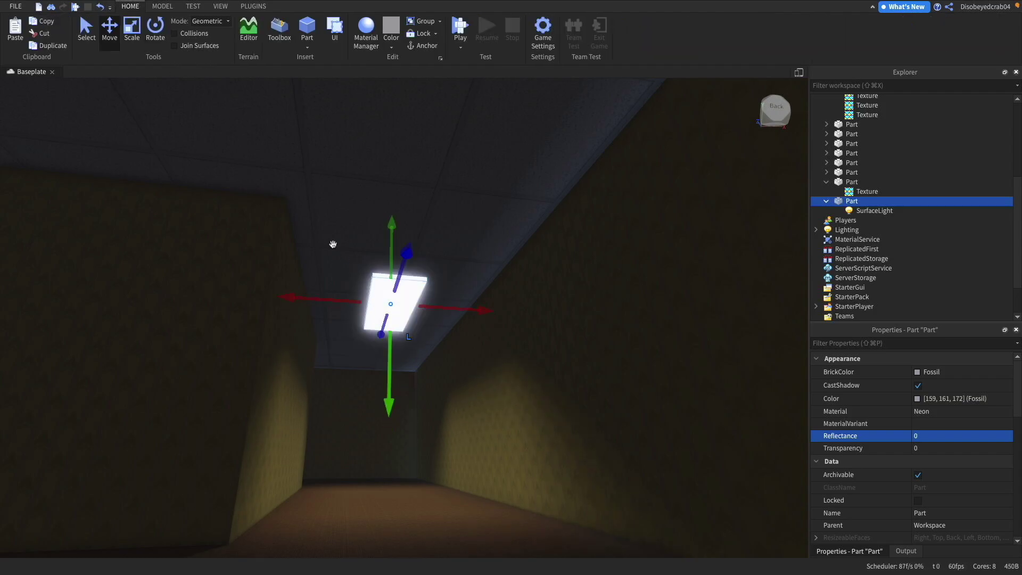
Duplicate the light panel repeatedly and distribute the copies along the ceilings of the maze's corridors.
key(ctrl+d)
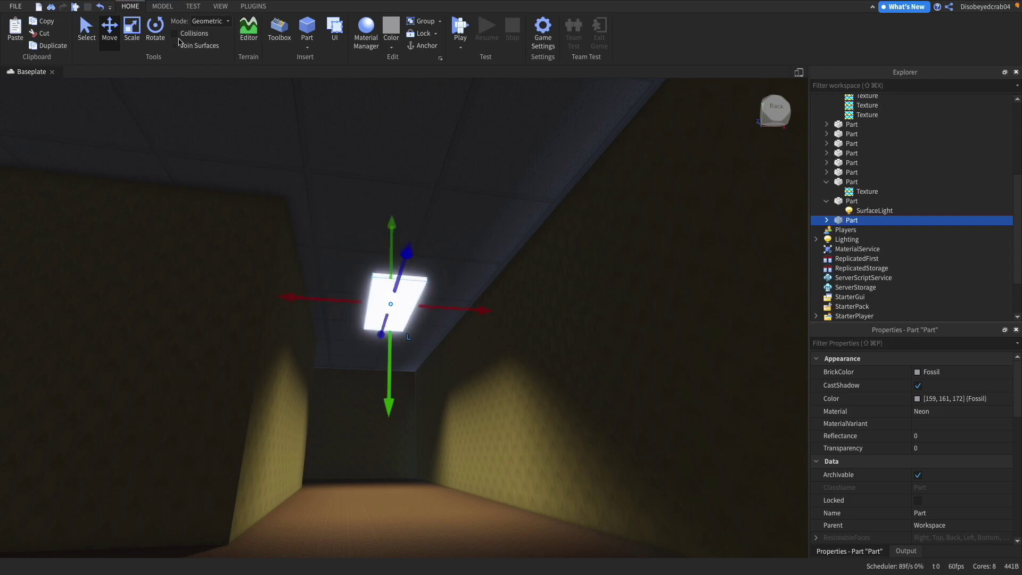
click(162, 6)
click(129, 6)
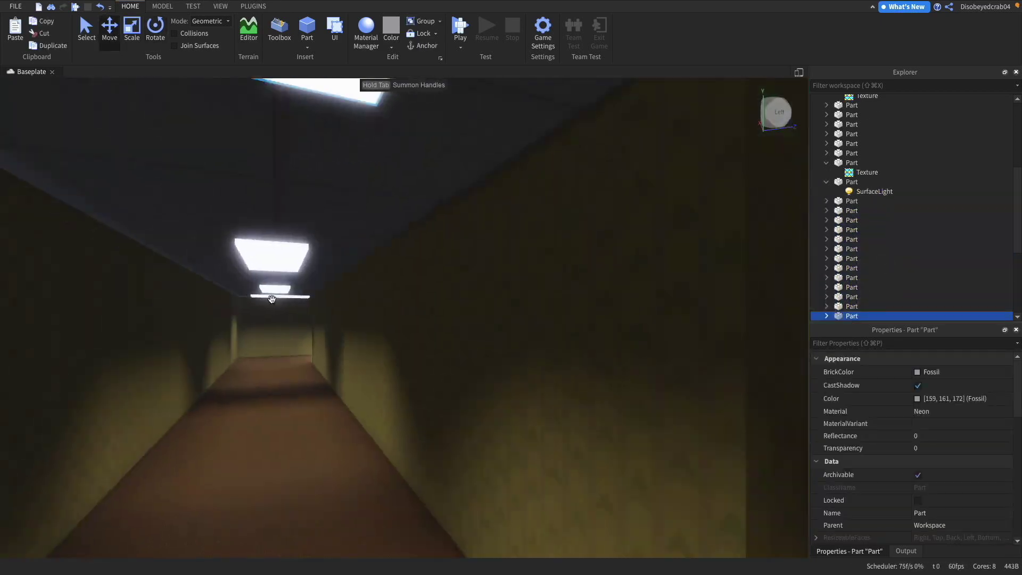
key(w)
right_drag(273, 296, 271, 296)
key(w)
key(w)
Search the marketplace models for "sky" and insert the Aesthetic sky with pink clouds into Lighting.
scroll(868, 238, down, 5)
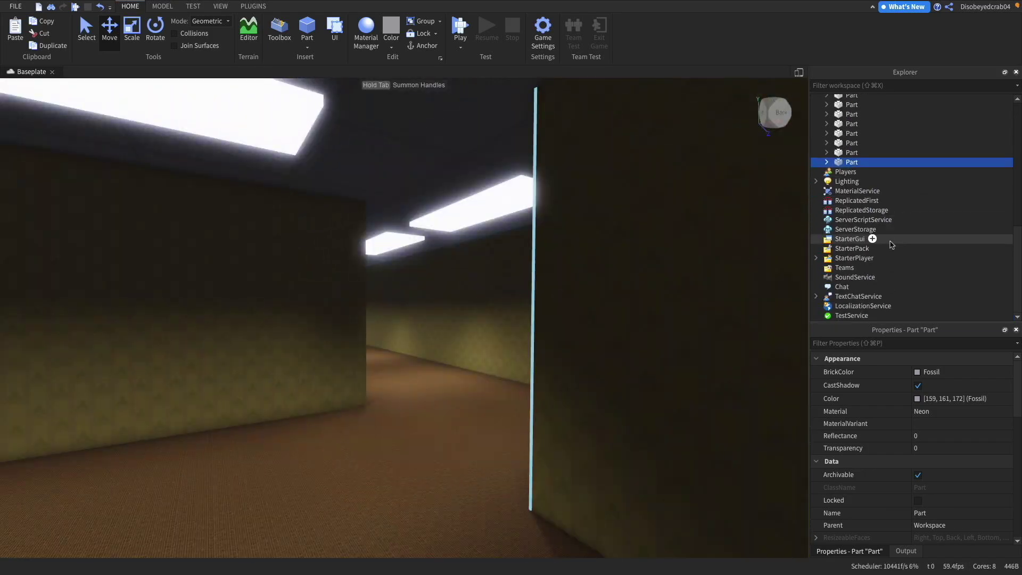
click(846, 181)
click(278, 29)
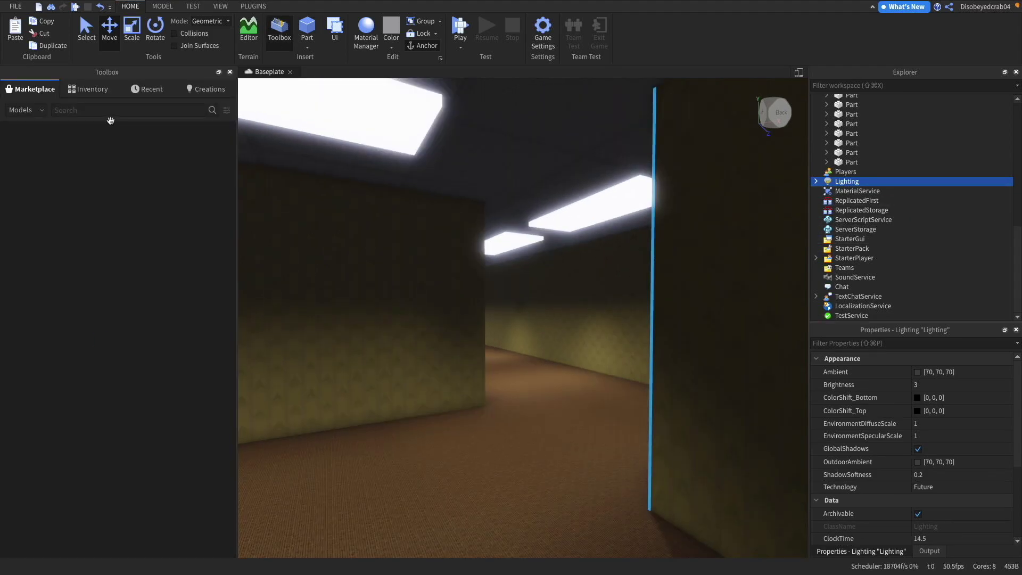
text(sky)
key(Return)
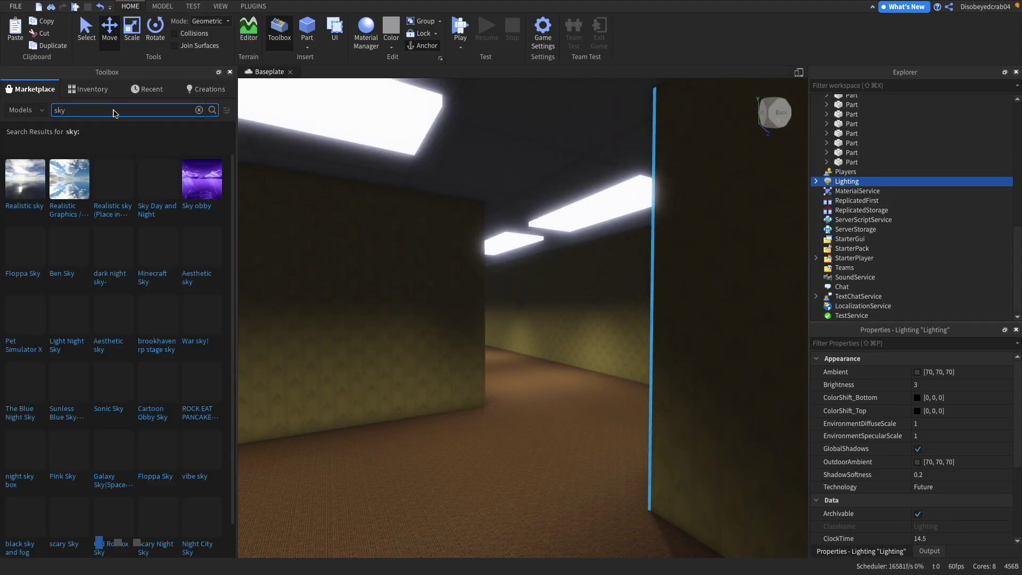
click(210, 272)
Delete the default Atmosphere, Sky, Bloom, DepthOfField and SunRays objects from Lighting.
click(873, 201)
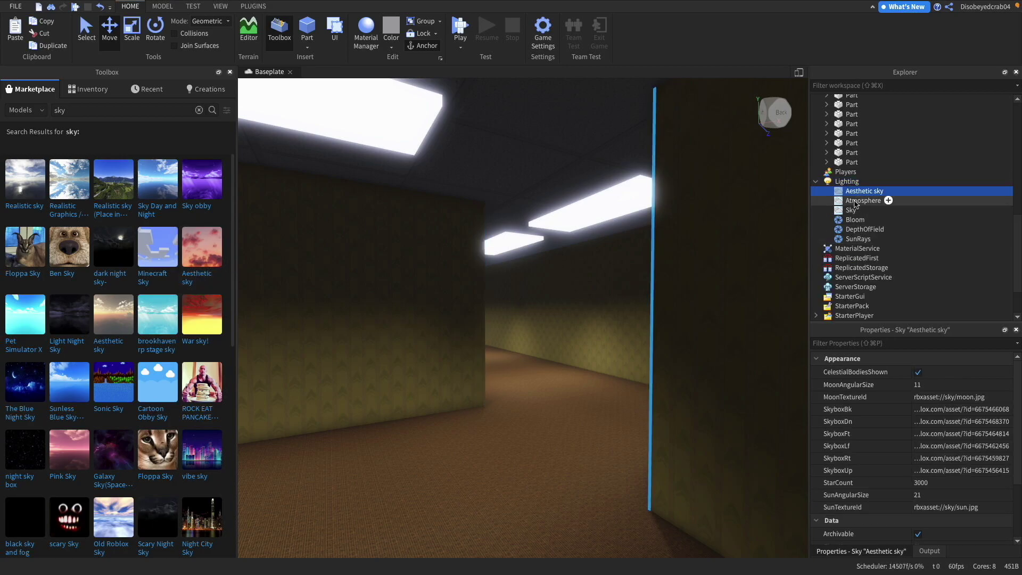
shift+click(855, 239)
key(Delete)
right_drag(602, 196, 676, 146)
key(w)
key(w)
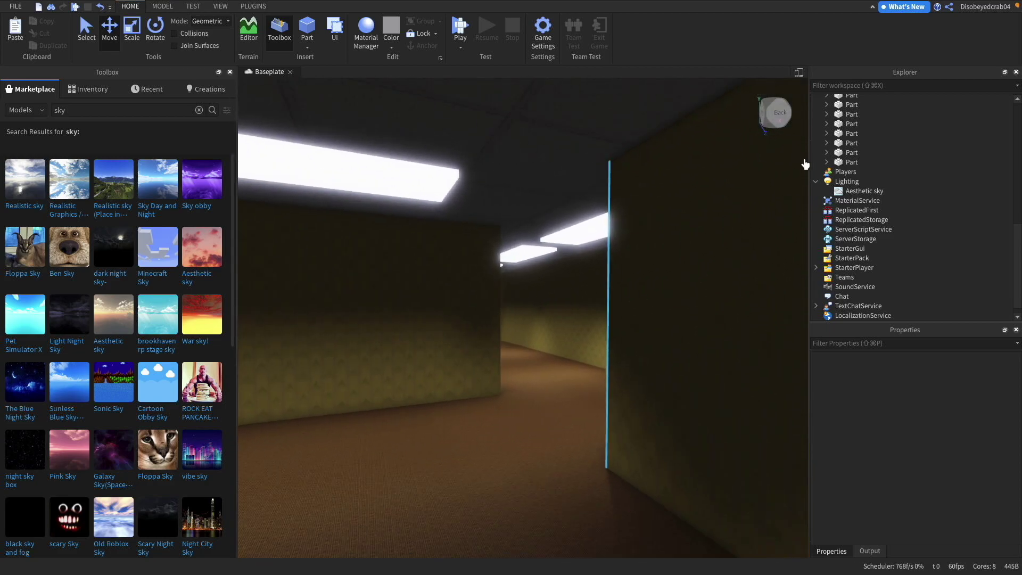
Add a new Atmosphere object to Lighting.
click(858, 181)
text(a)
click(858, 215)
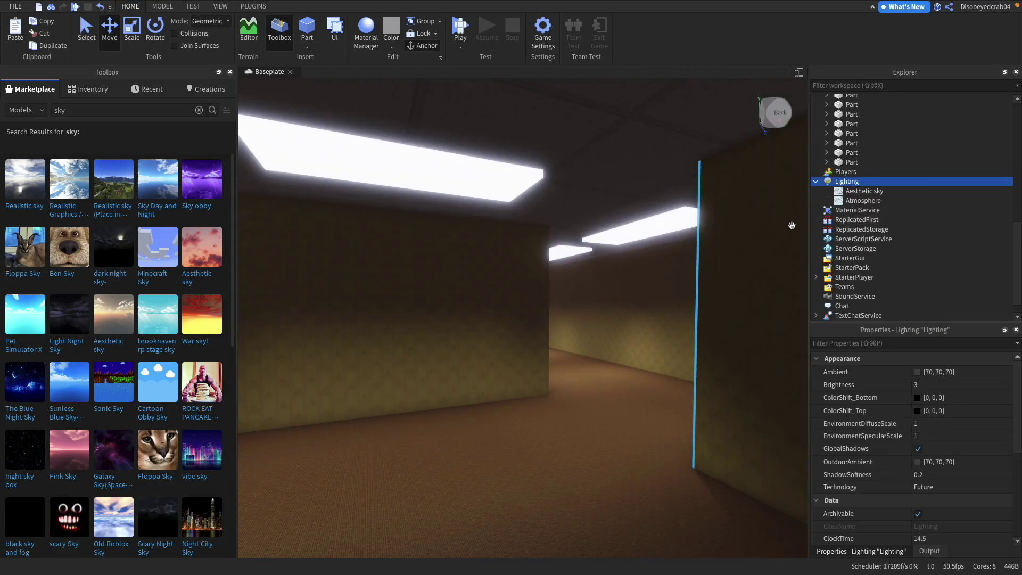
Set the Atmosphere's Density to about 0.474 and its Offset to 0.
right_drag(670, 235, 670, 236)
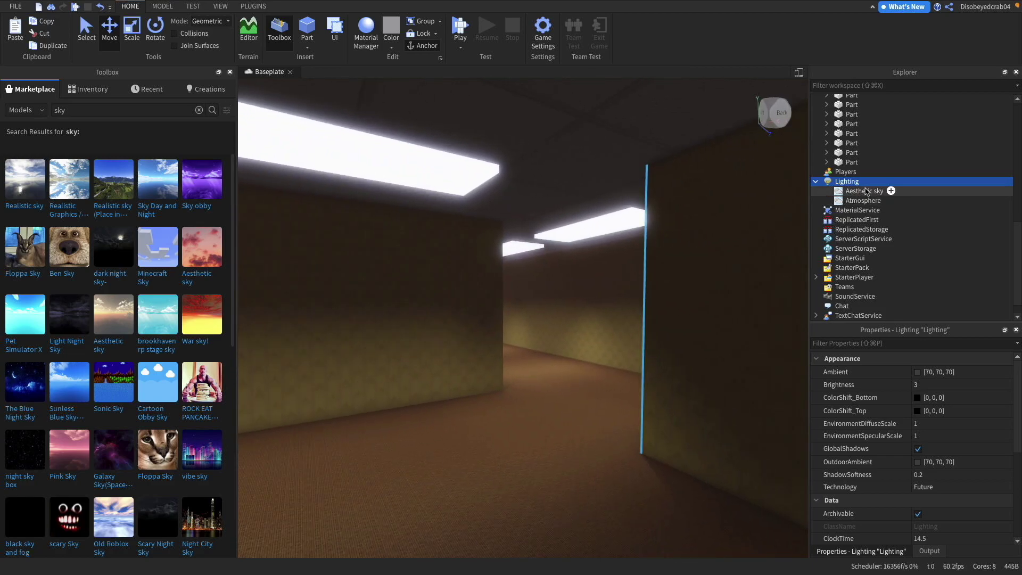
click(863, 200)
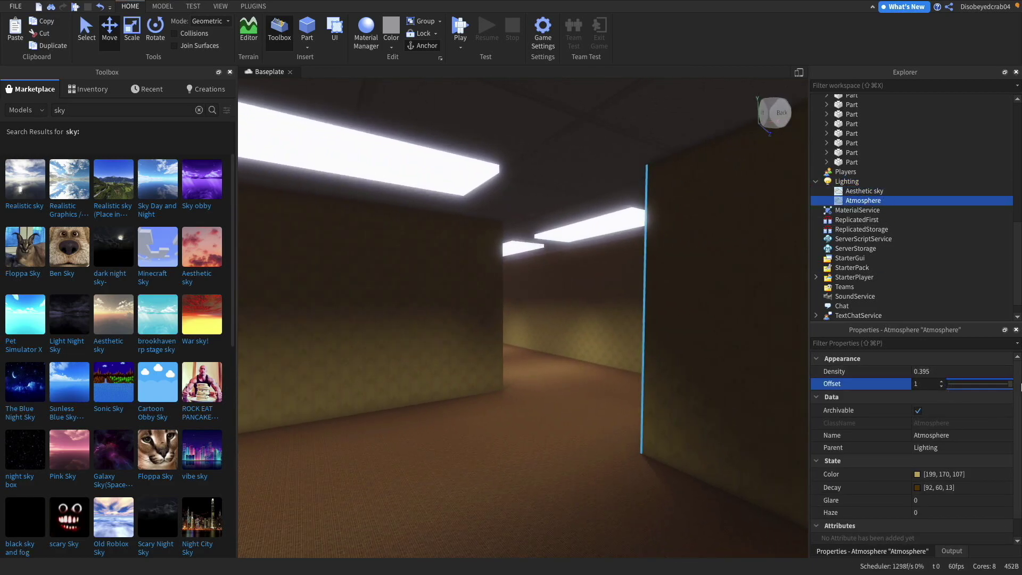
drag(964, 375, 983, 374)
right_drag(611, 279, 611, 281)
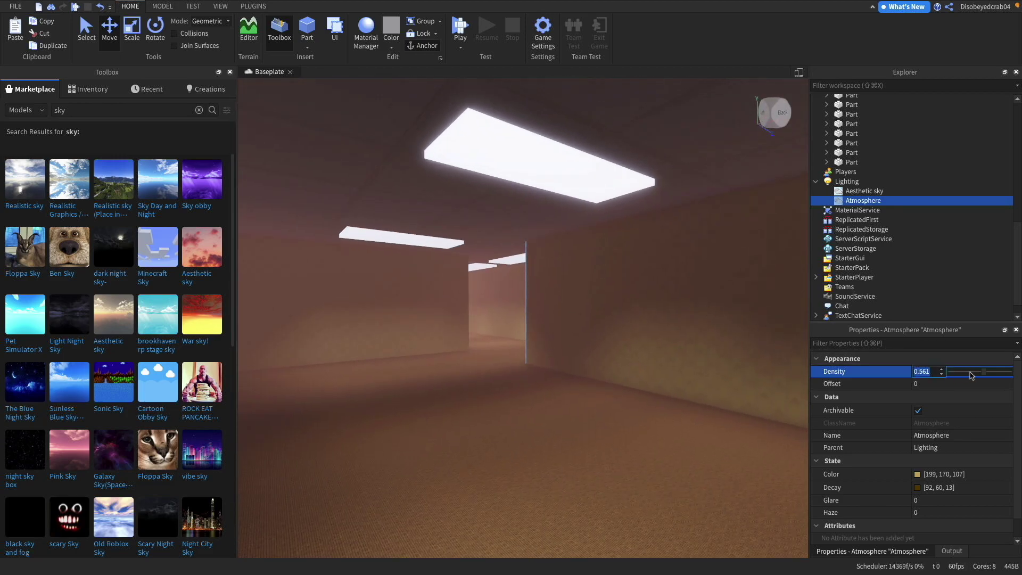
drag(983, 376, 978, 373)
key(w)
right_drag(654, 313, 654, 313)
key(w)
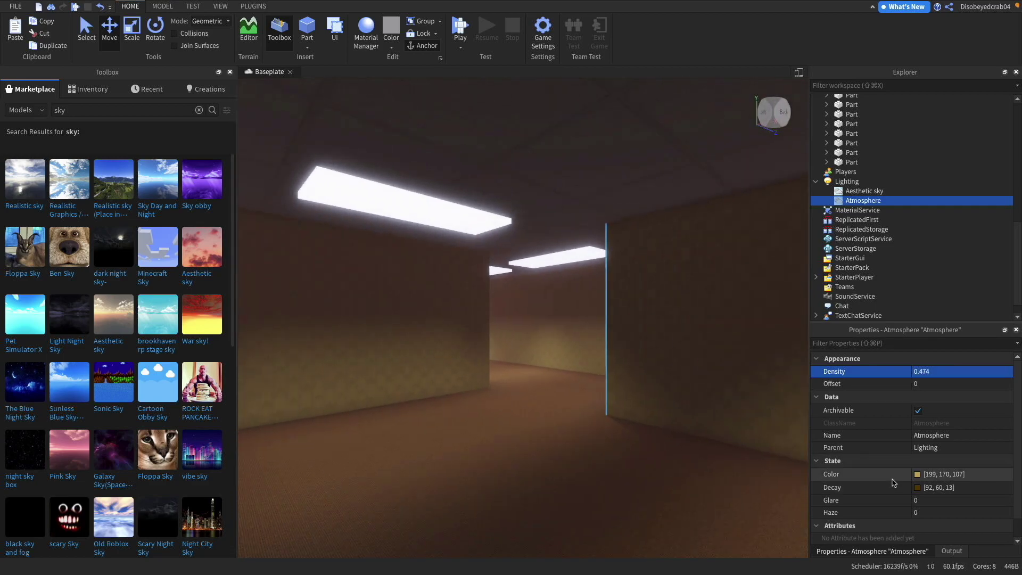
click(930, 475)
click(916, 475)
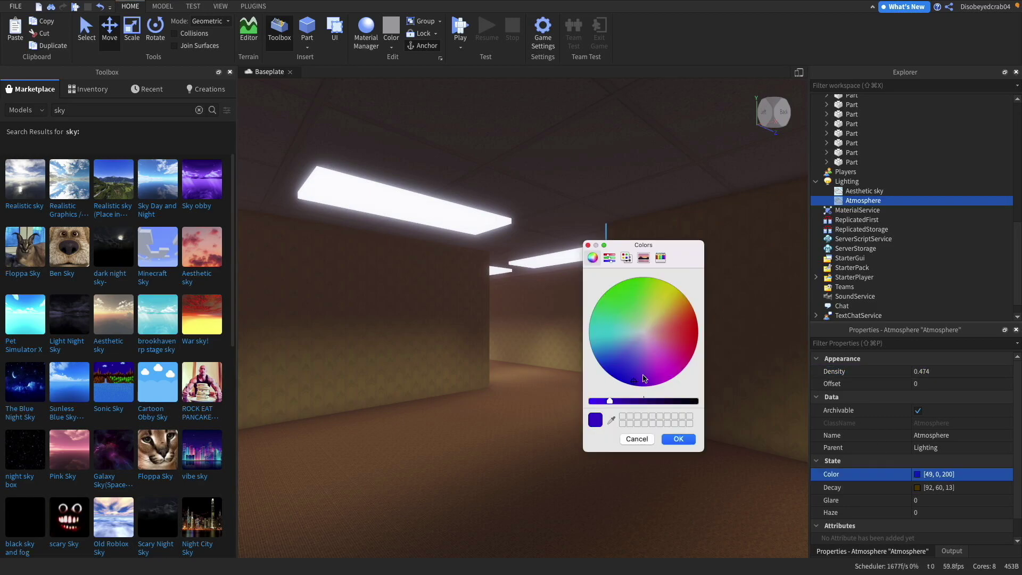
click(641, 437)
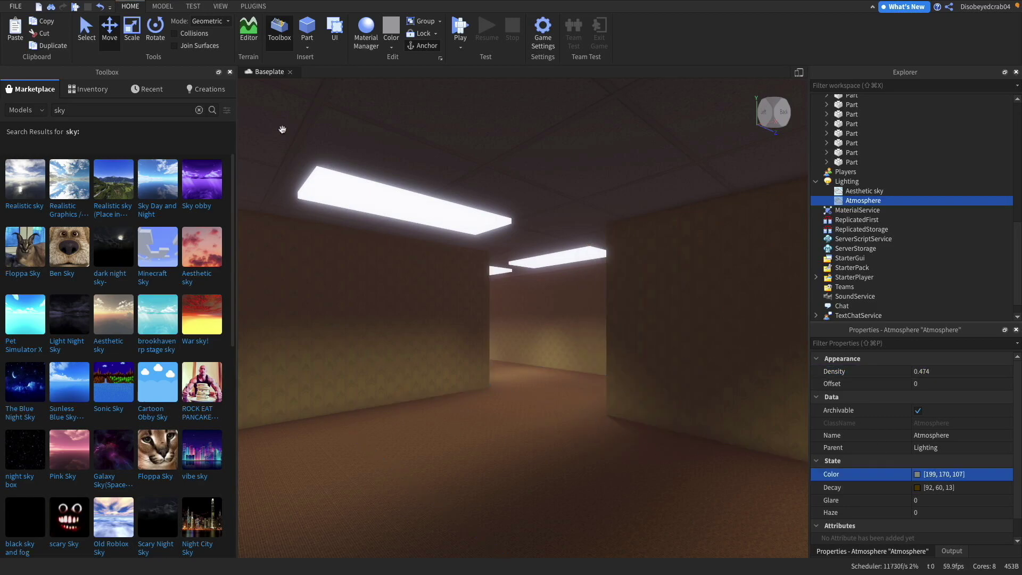
Add a Bloom effect to Lighting with Intensity 1.5, Size 22 and Threshold about 1.376.
click(866, 182)
click(847, 289)
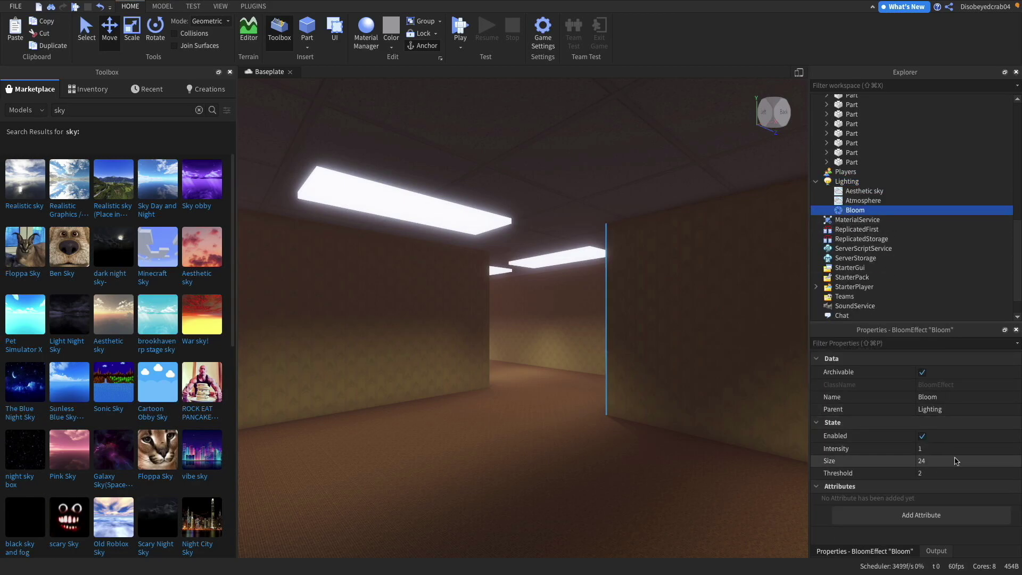
mouse_move(978, 478)
mouse_down()
mouse_move(960, 476)
mouse_move(972, 480)
mouse_up()
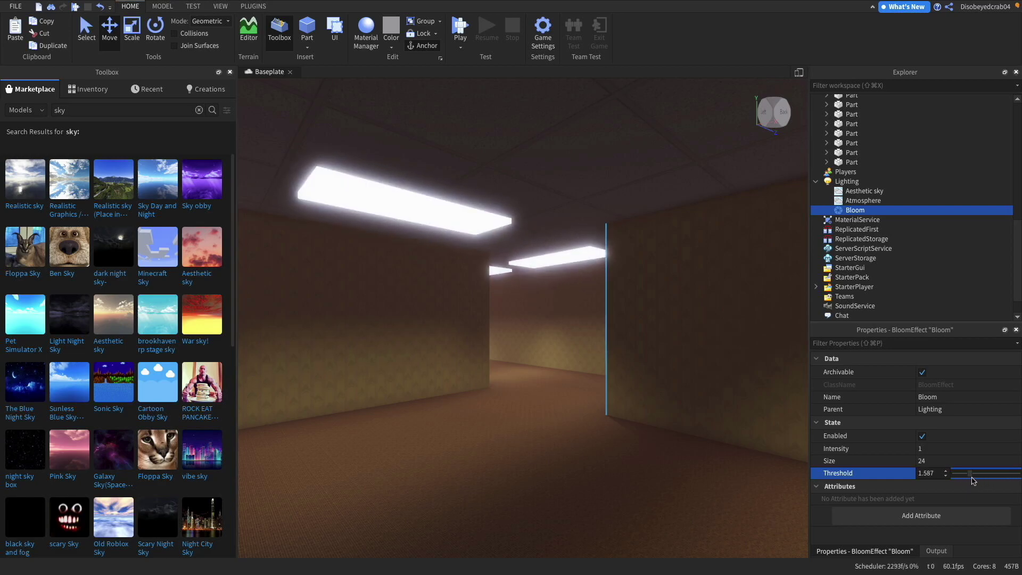
click(966, 450)
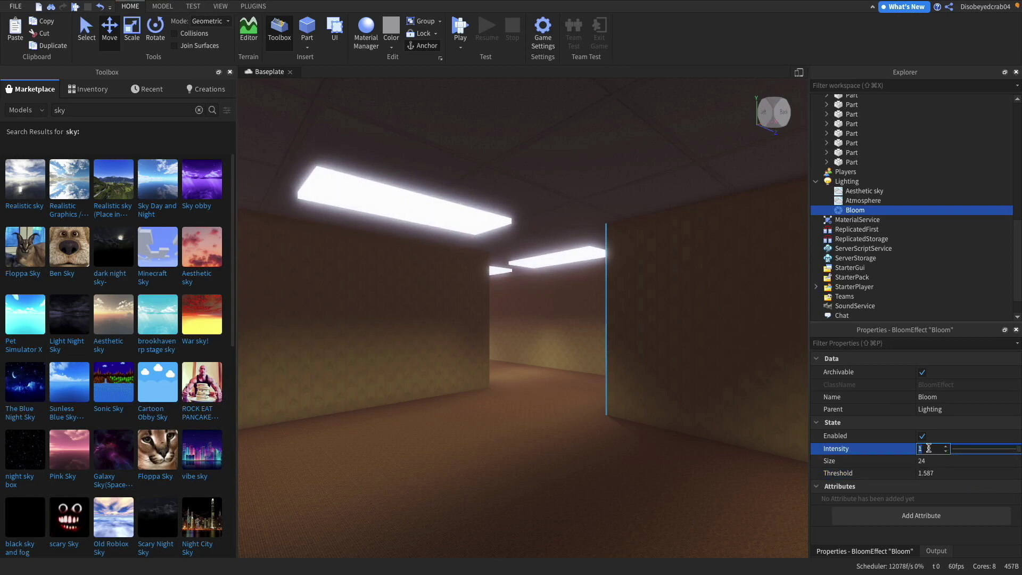
text(.5)
click(968, 459)
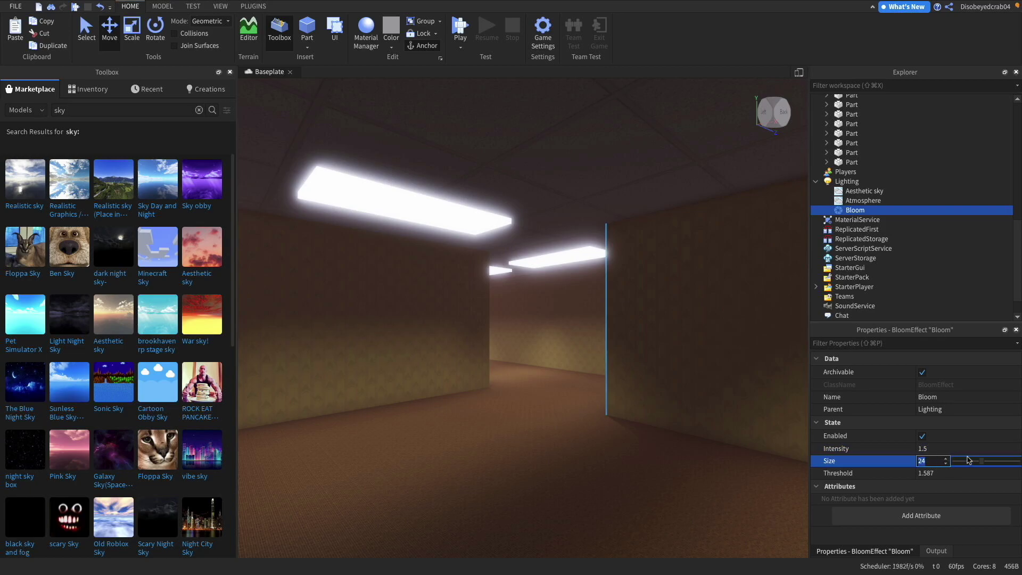
drag(982, 464, 968, 478)
click(981, 474)
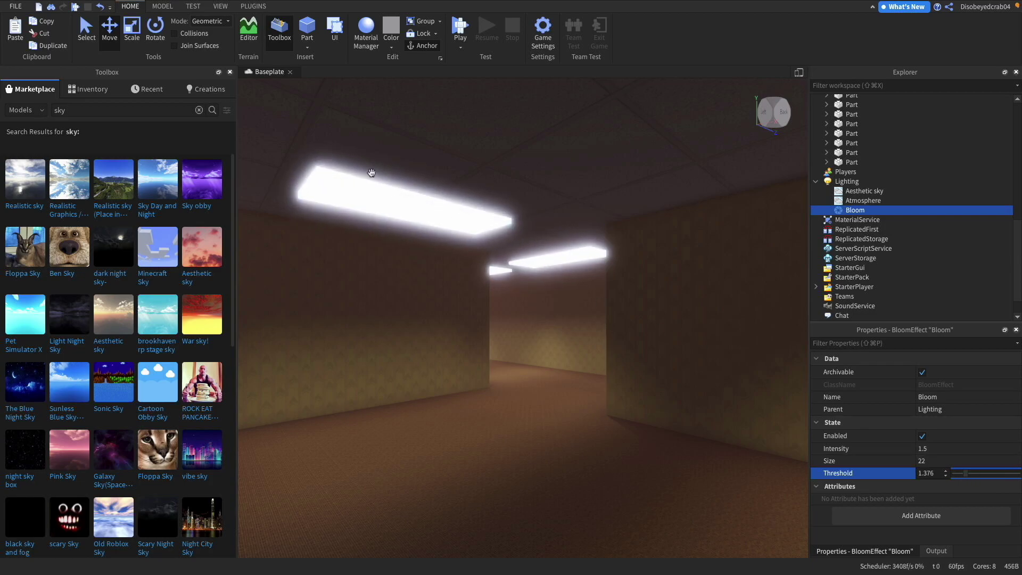
Close the Toolbox and add a DepthOfFieldEffect to Lighting.
drag(234, 70, 229, 70)
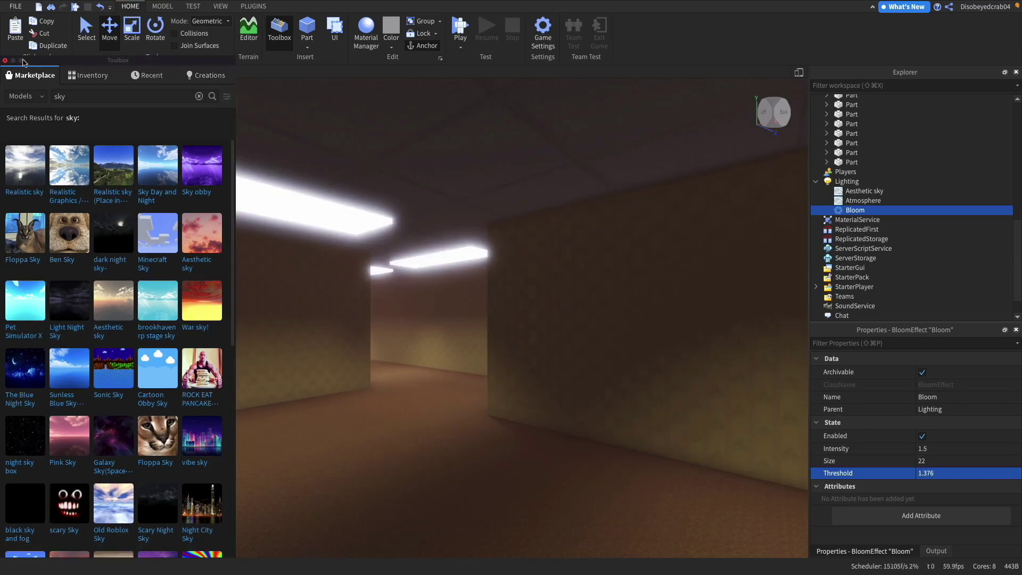
drag(23, 63, 42, 90)
click(867, 156)
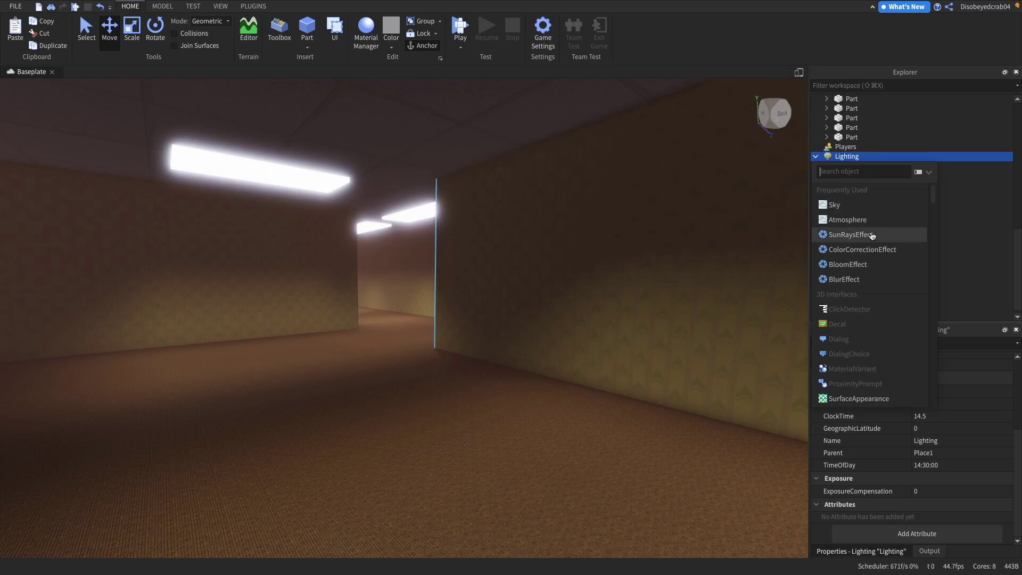
text(de)
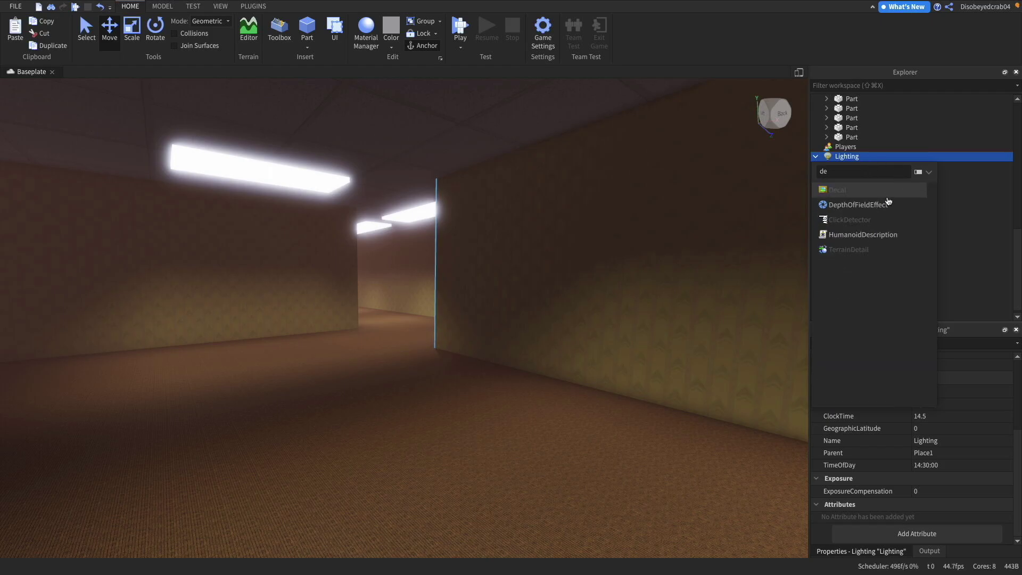
click(884, 204)
right_drag(585, 224, 585, 224)
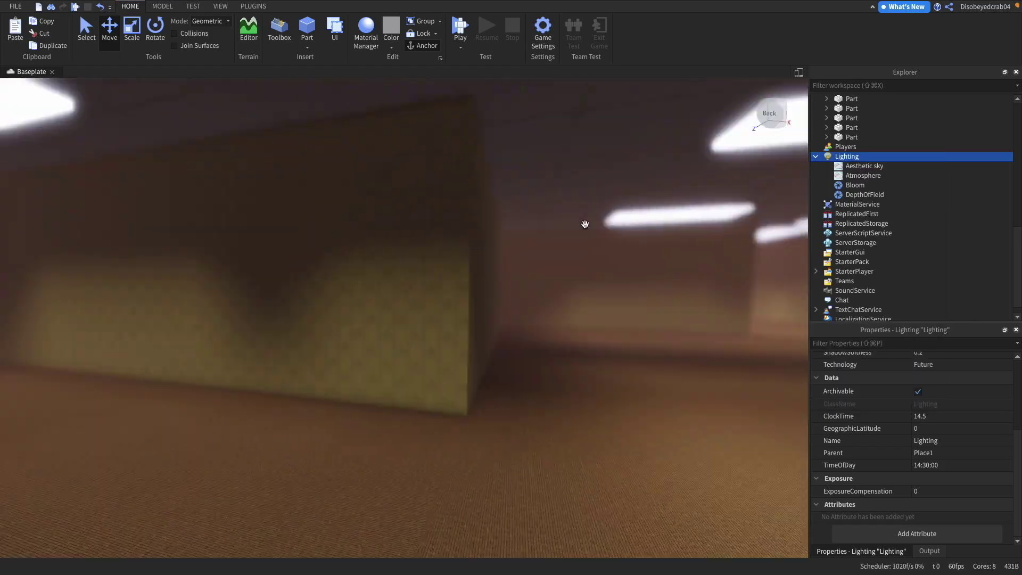
scroll(585, 224, down, 5)
Set the DepthOfField effect's FocusDistance to about 26.22.
click(888, 194)
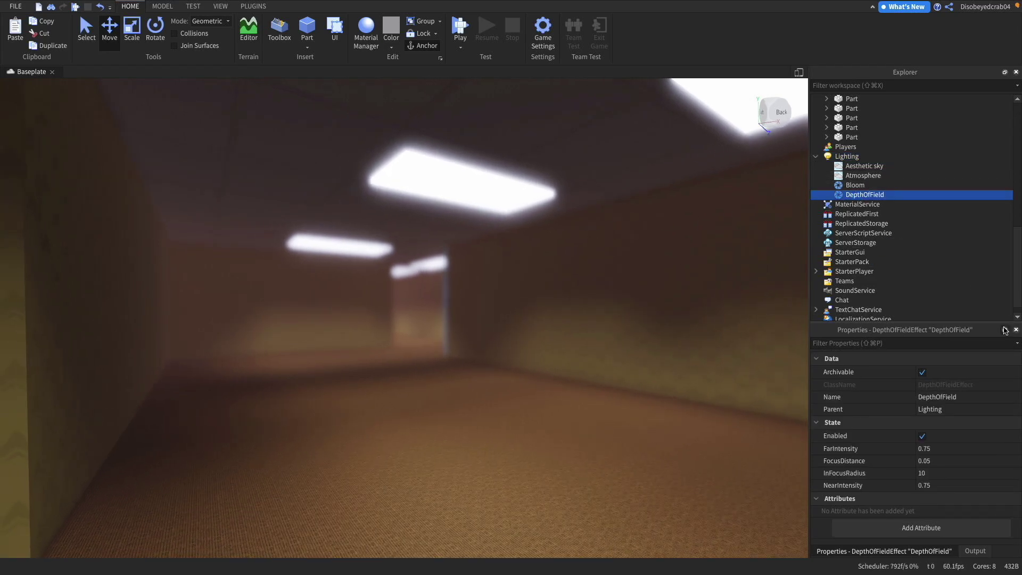
click(983, 461)
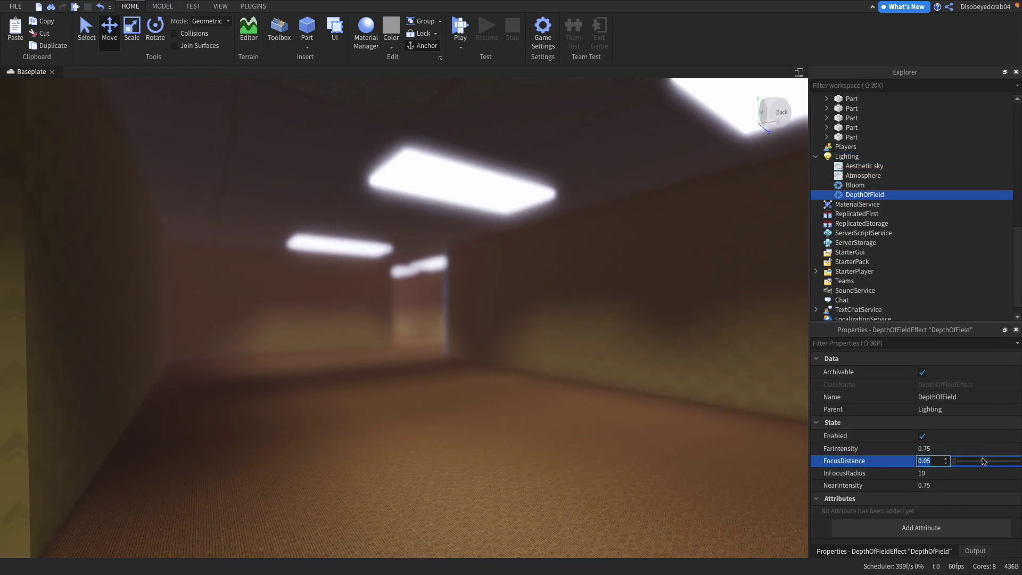
drag(953, 463, 967, 464)
right_drag(542, 392, 543, 392)
Set Lighting's ColorShift_Bottom and ColorShift_Top to orange [253, 128, 8] and its Ambient color to gray [76, 76, 76].
scroll(905, 261, up, 3)
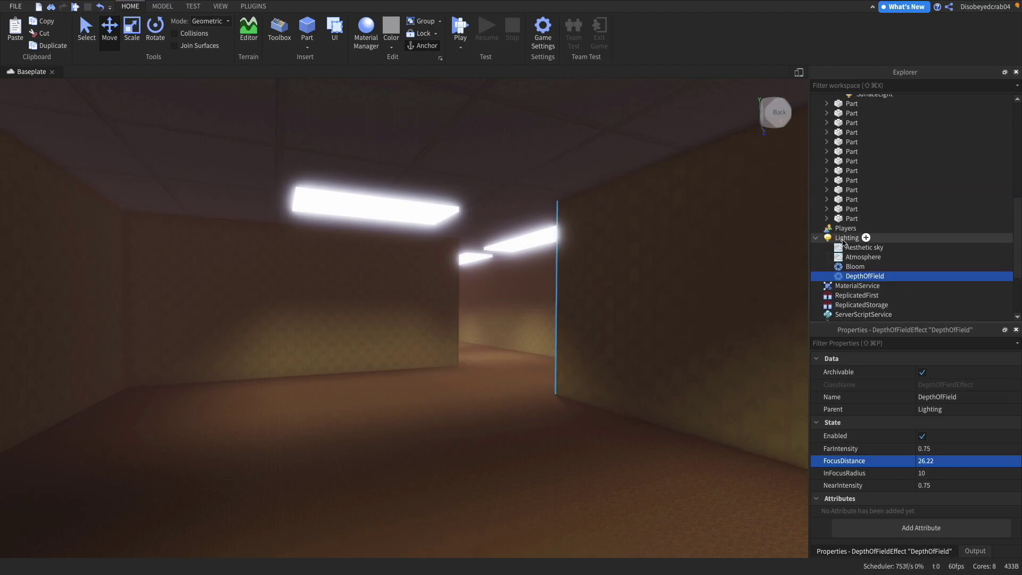
click(894, 236)
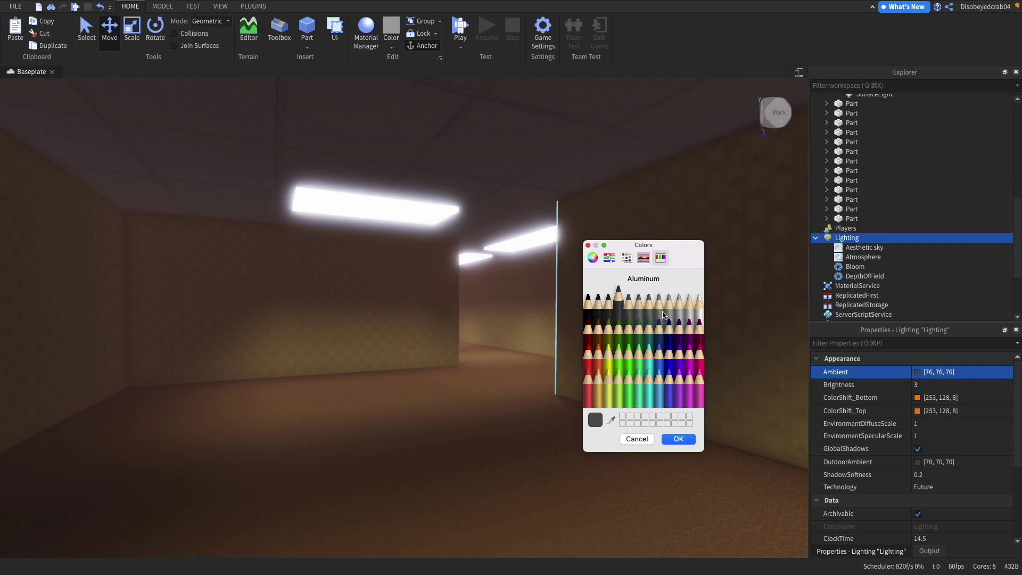
click(669, 438)
key(w)
right_drag(641, 413, 659, 410)
key(s)
key(w)
key(w)
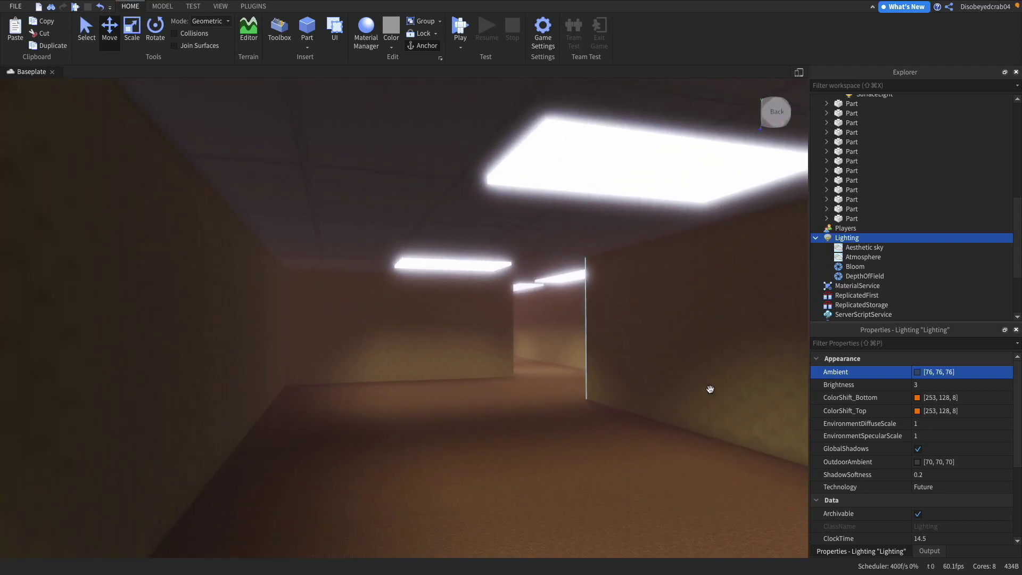
Set StarterPlayer's CameraMode to LockFirstPerson.
scroll(1020, 223, down, 3)
click(852, 257)
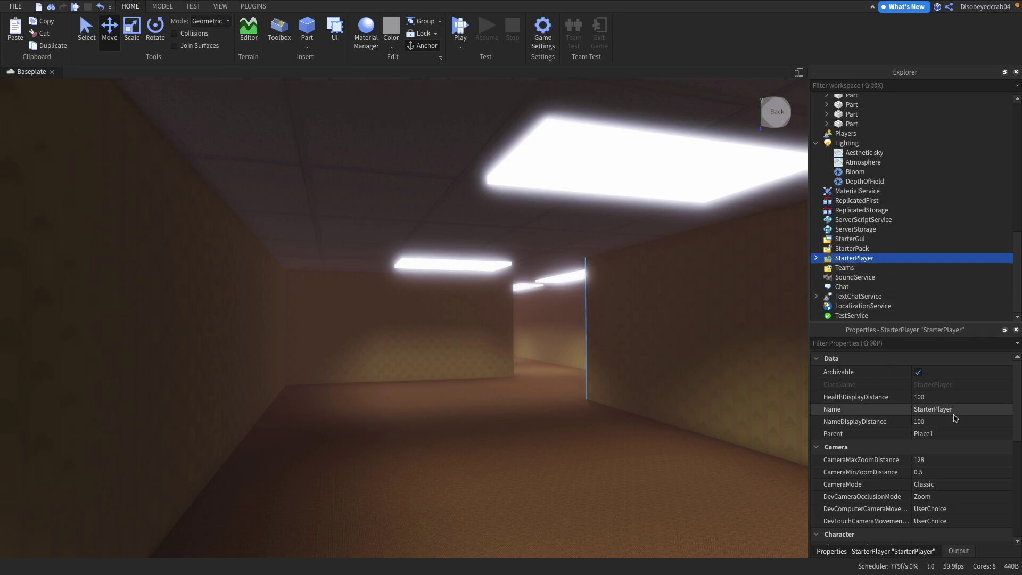
scroll(955, 421, down, 3)
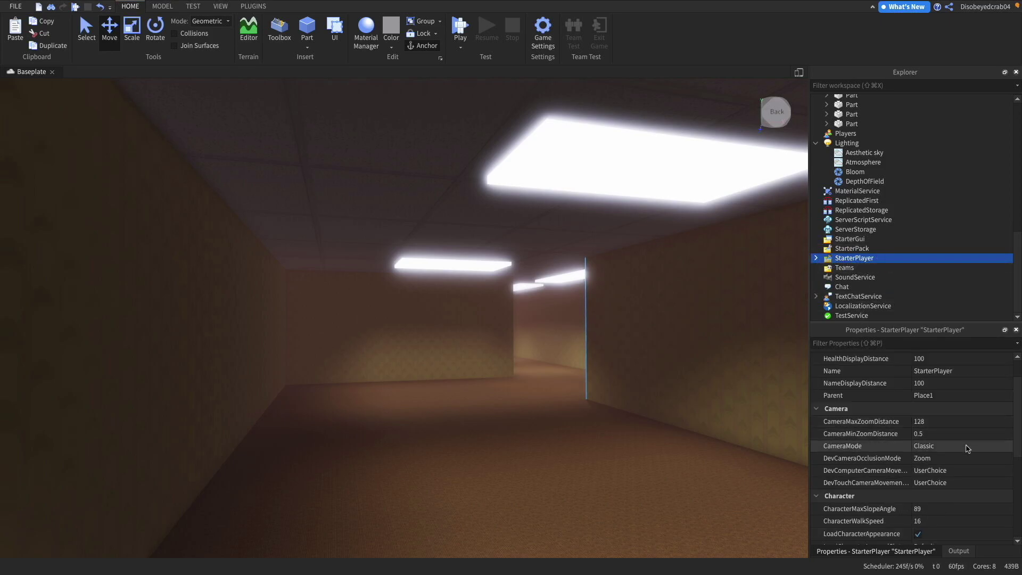
click(954, 465)
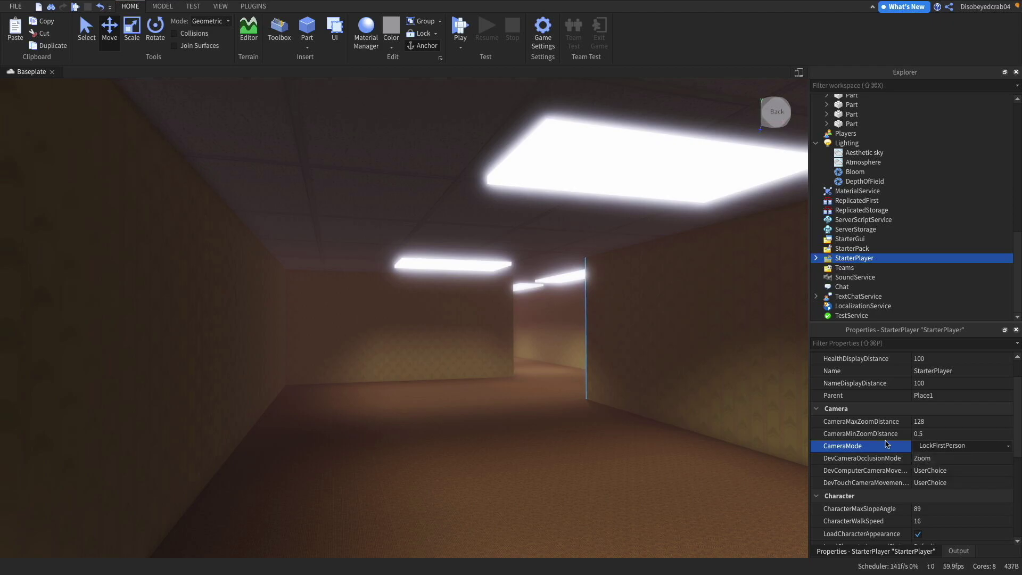
Disable UserEmotesEnabled on StarterPlayer, and set CharacterWalkSpeed to 8 and CharacterJumpHeight to 0.
scroll(934, 444, down, 9)
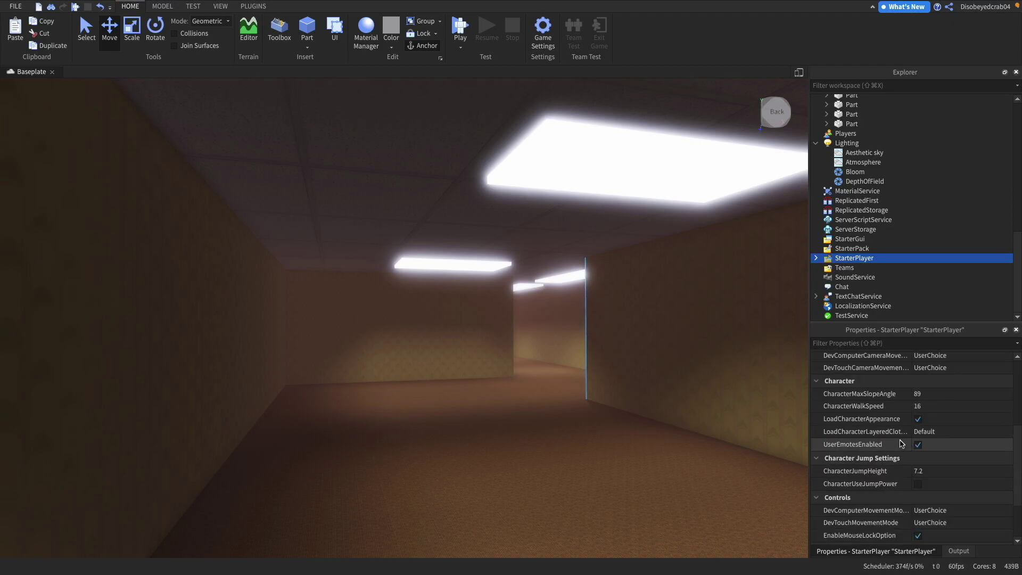
click(917, 444)
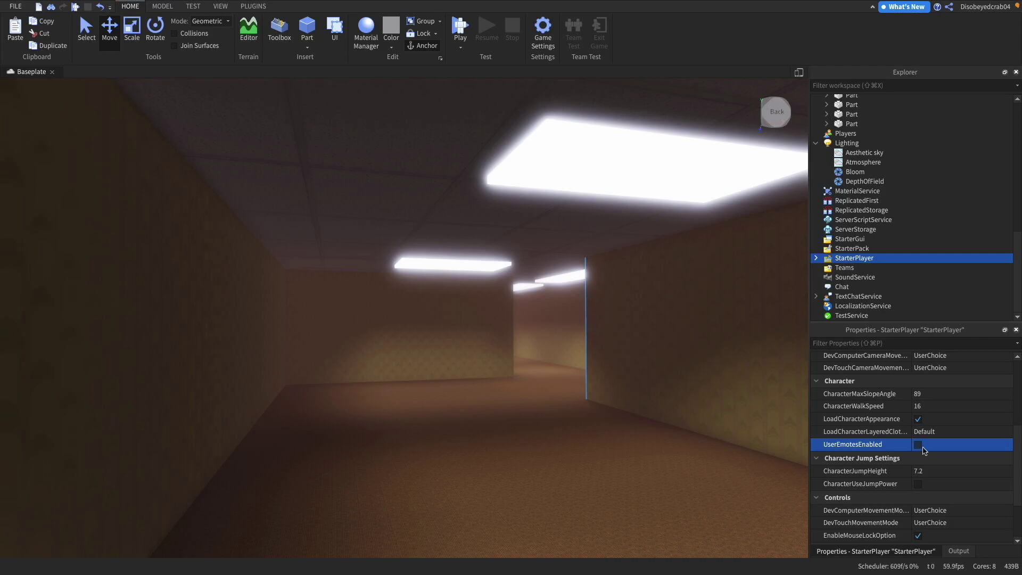
click(926, 407)
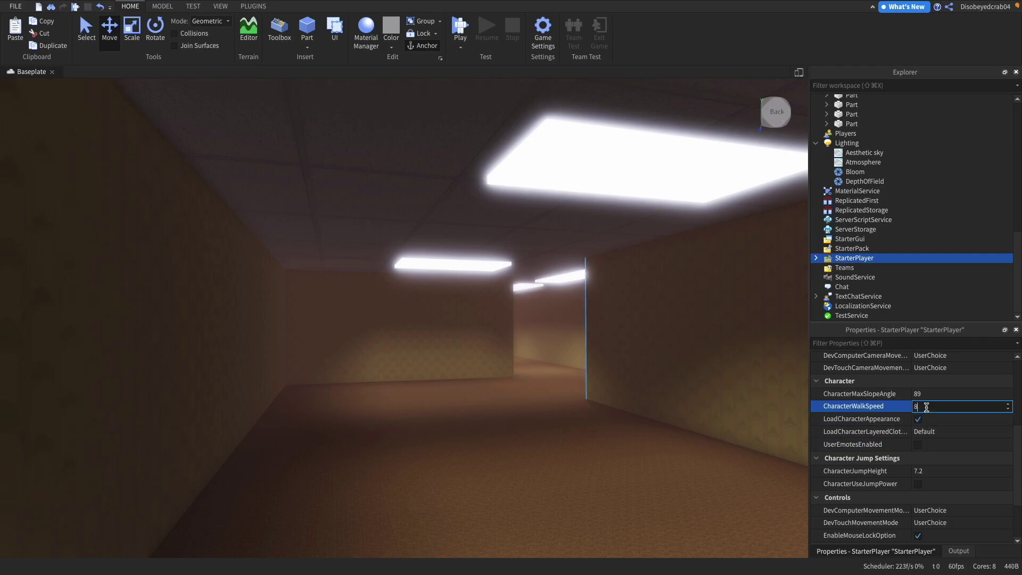
click(930, 470)
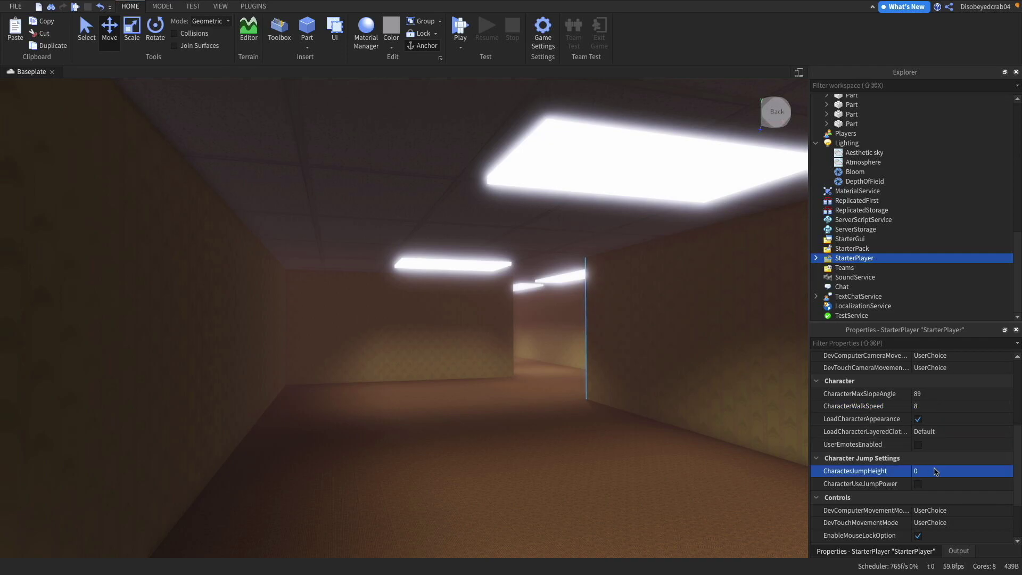
scroll(970, 448, down, 2)
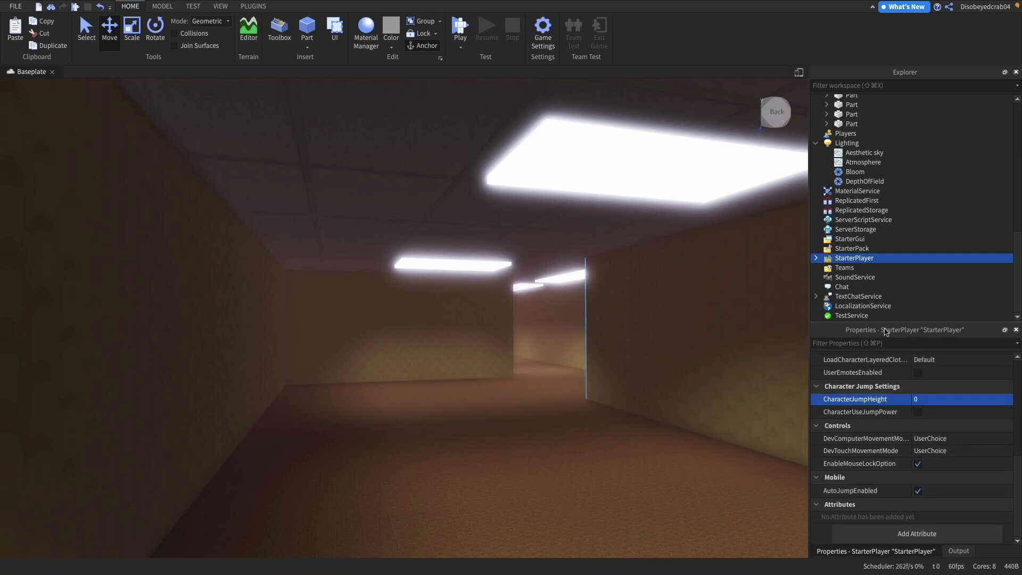
right_drag(604, 353, 604, 349)
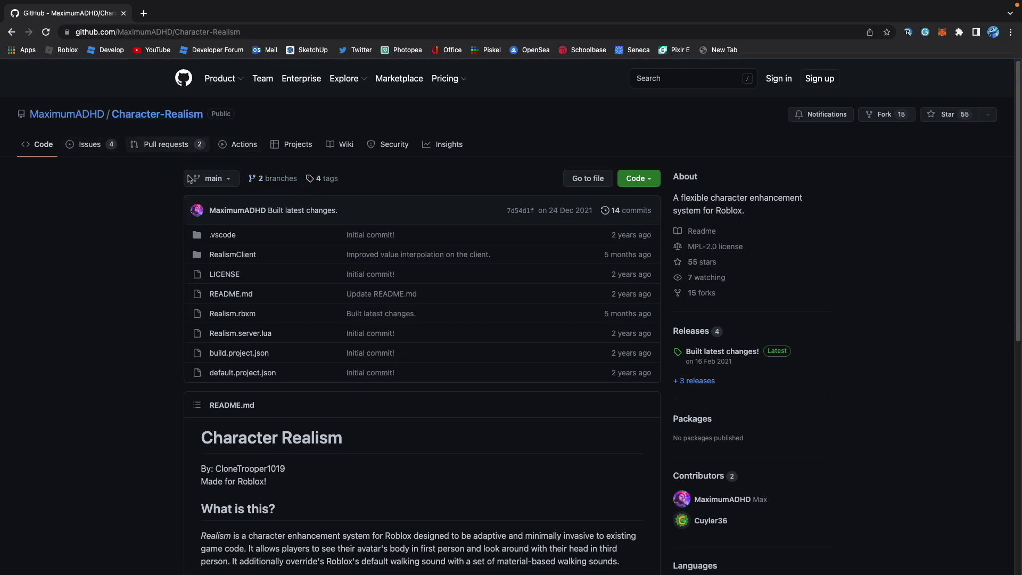
In the browser, download the source code zip of the latest Character-Realism release on GitHub and open the archive.
scroll(326, 318, down, 7)
scroll(355, 303, up, 7)
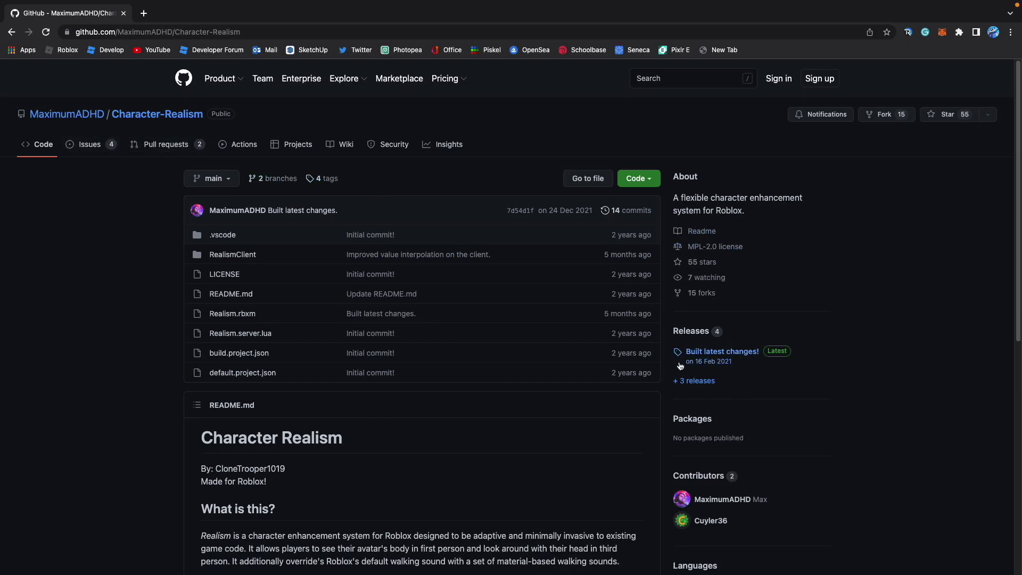
click(701, 362)
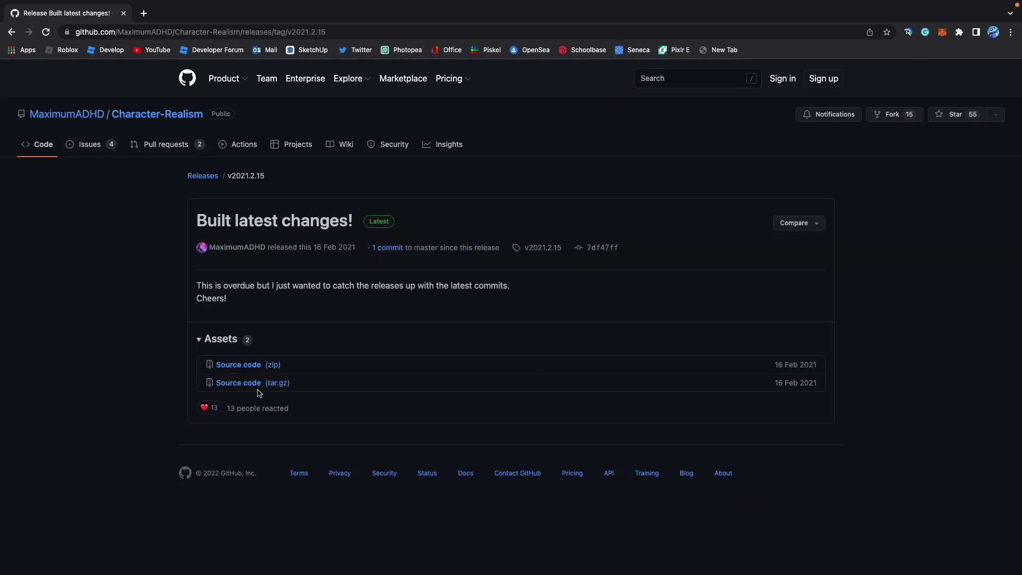
click(242, 368)
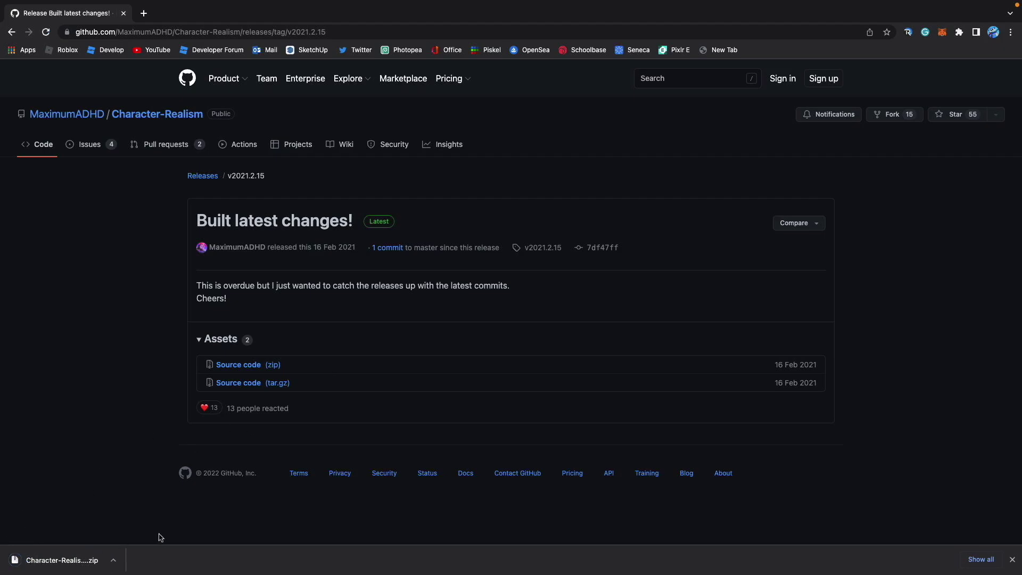
click(67, 559)
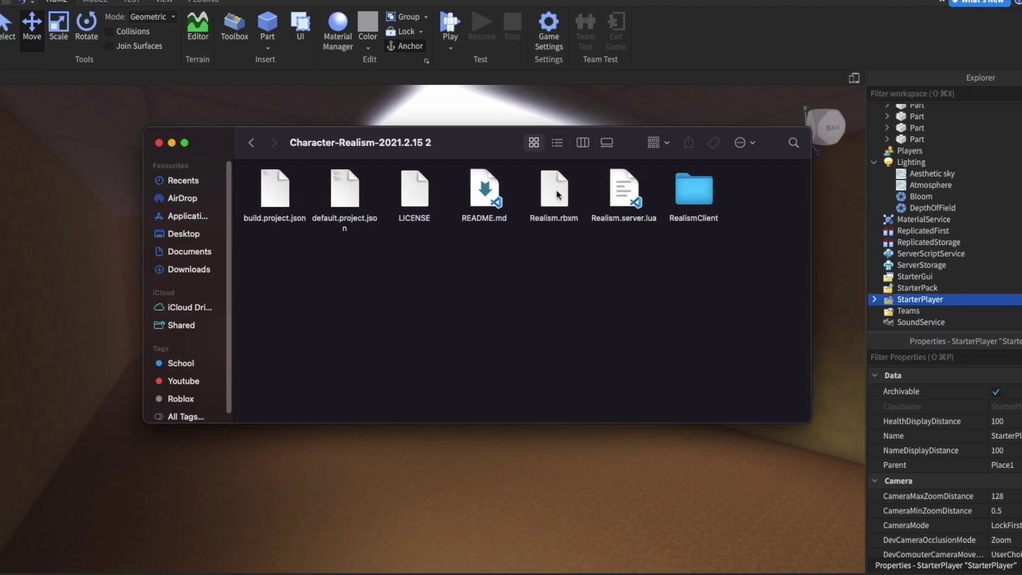
Import Realism.rbxm from the extracted folder into the Roblox Studio place, close the file window and expand the Realism folder.
drag(574, 195, 479, 500)
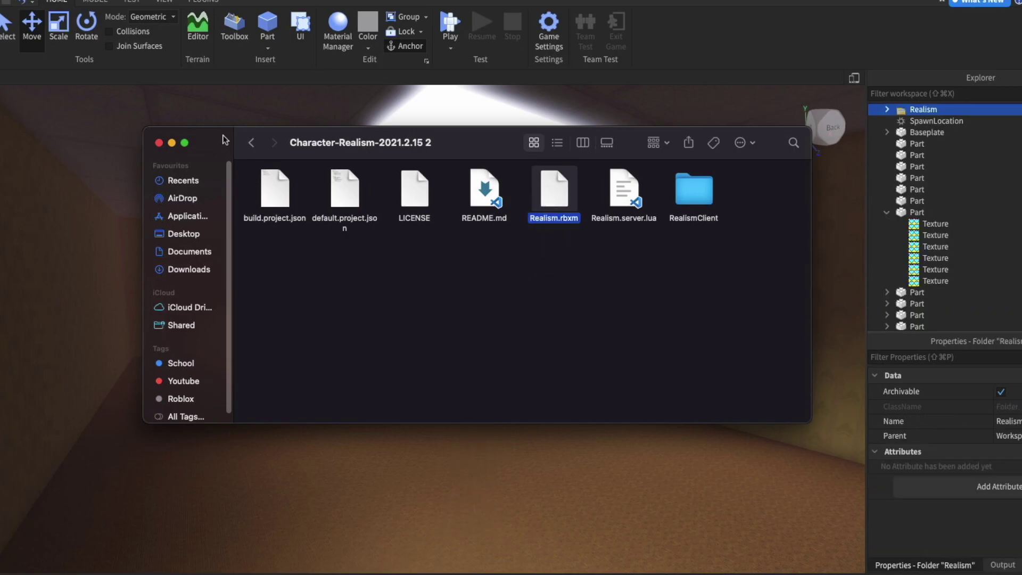
click(158, 143)
scroll(887, 200, up, 2)
click(887, 142)
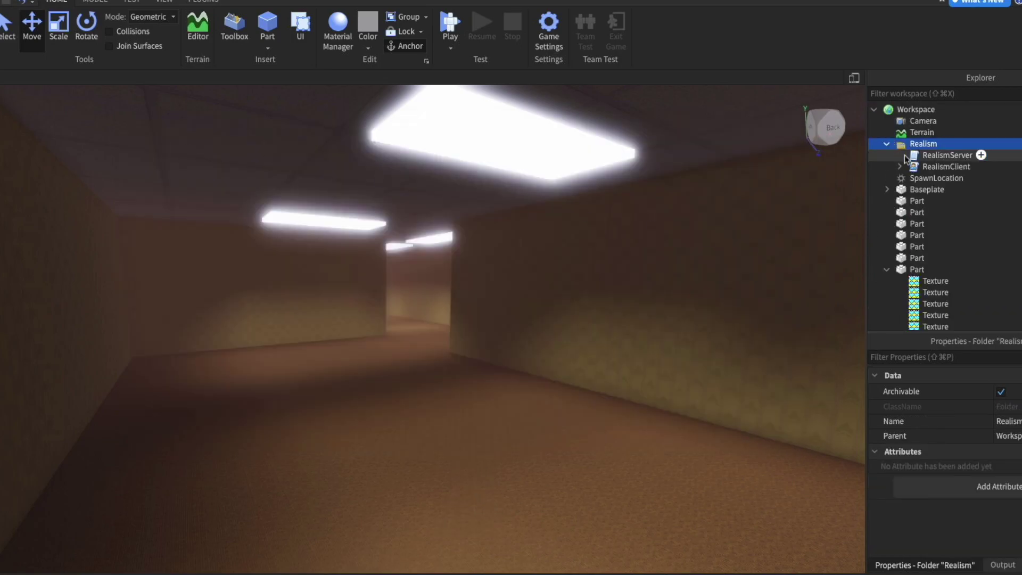
Move RealismServer from the Realism folder into ServerScriptService and RealismClient into StarterPlayerScripts.
drag(922, 156, 972, 283)
scroll(953, 220, up, 10)
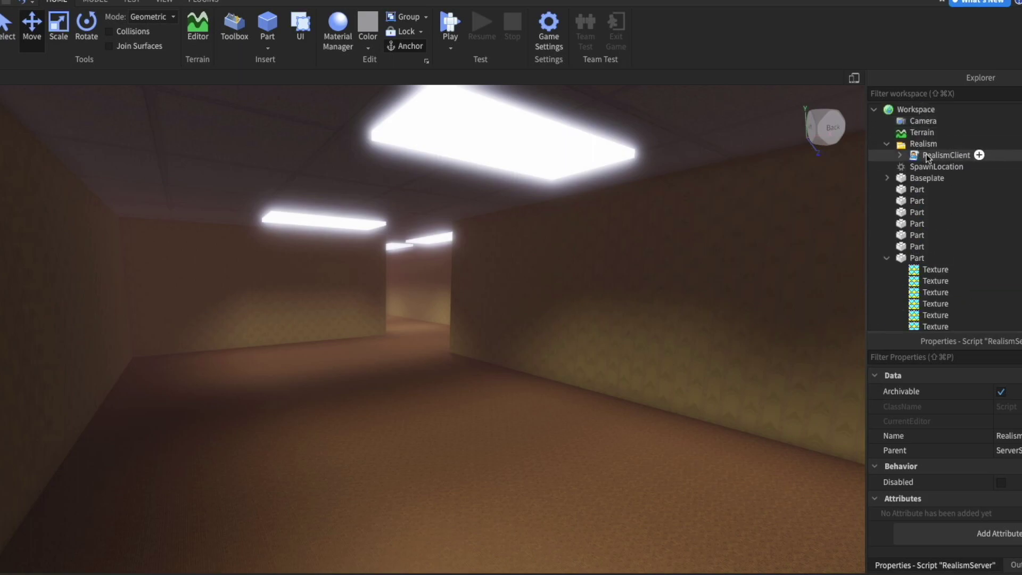
scroll(981, 225, down, 5)
drag(925, 157, 967, 277)
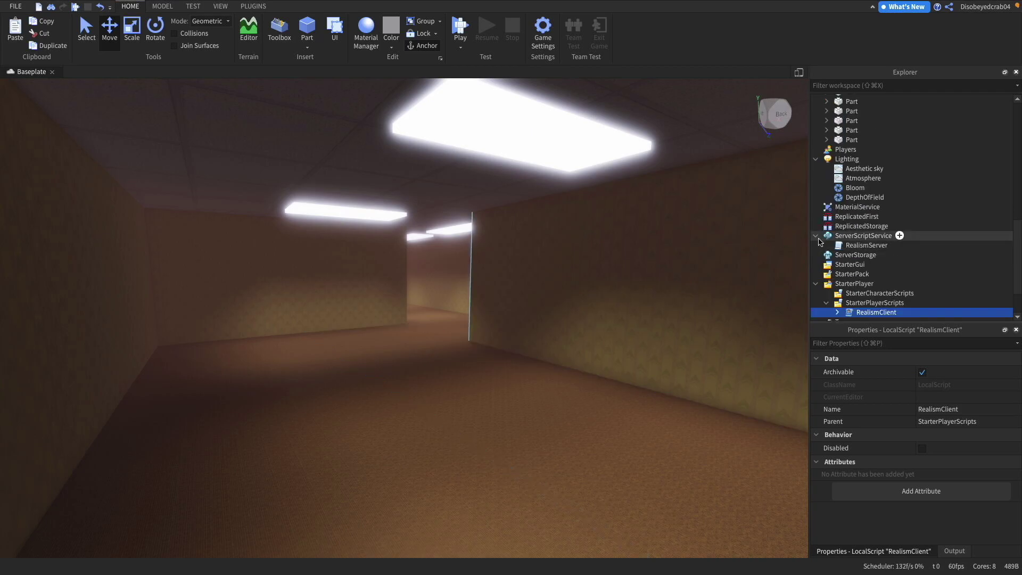
click(816, 235)
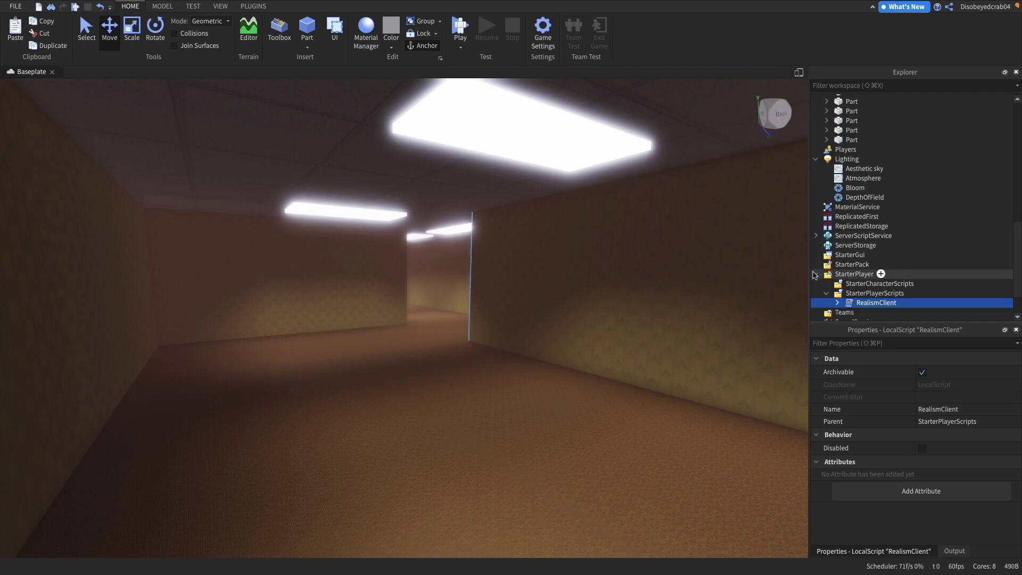
Add a LocalScript to StarterGui, rename it FuzzyEffect and clear its default code.
click(871, 254)
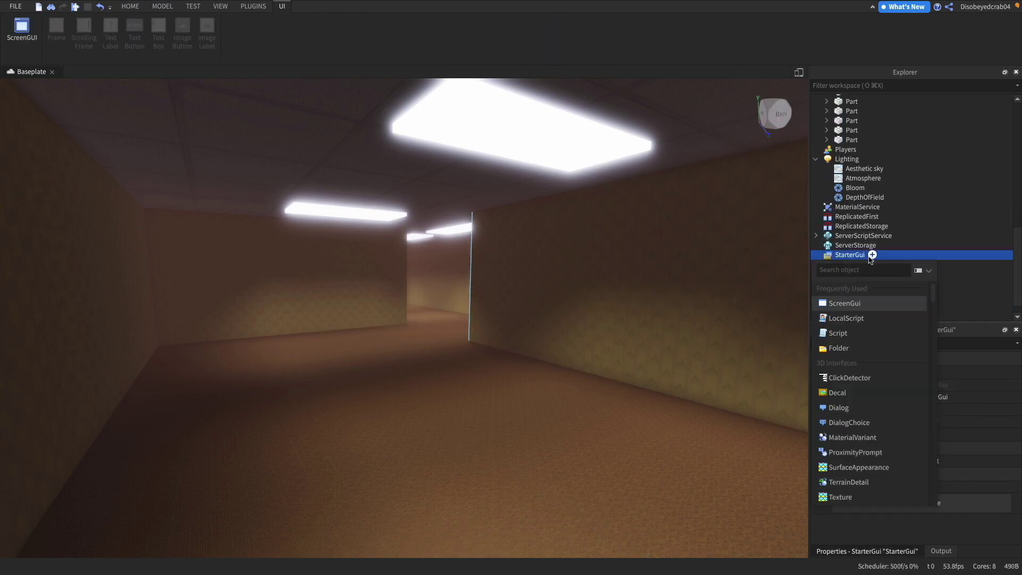
click(871, 317)
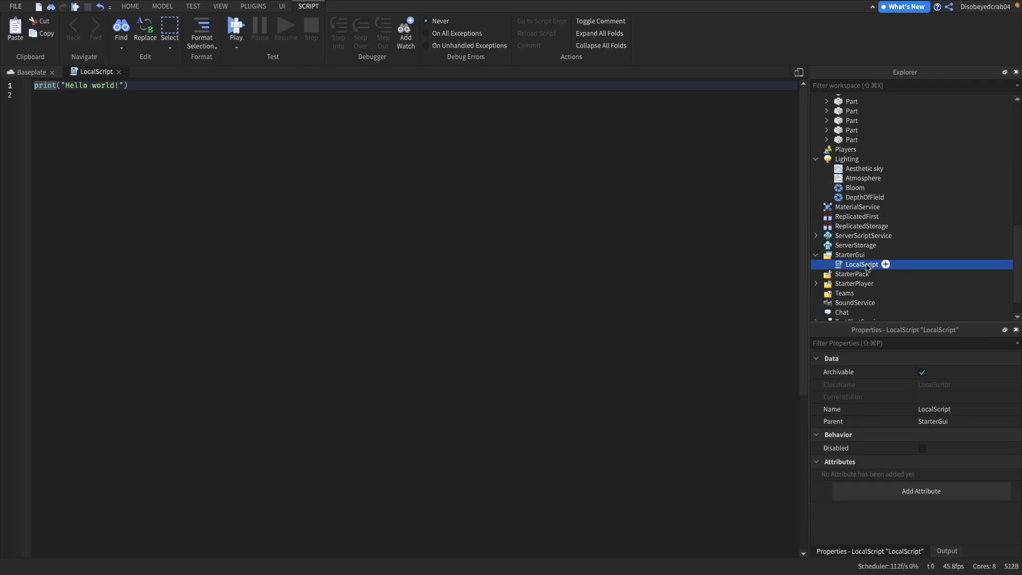
right_click(866, 267)
click(926, 105)
text(FuzzyEffect)
key(Return)
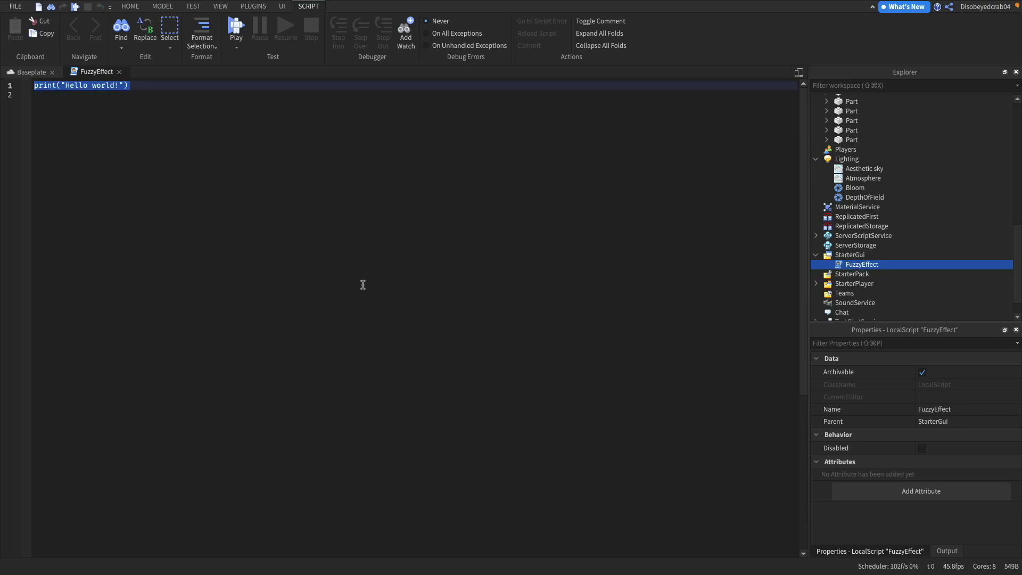
key(BackSpace)
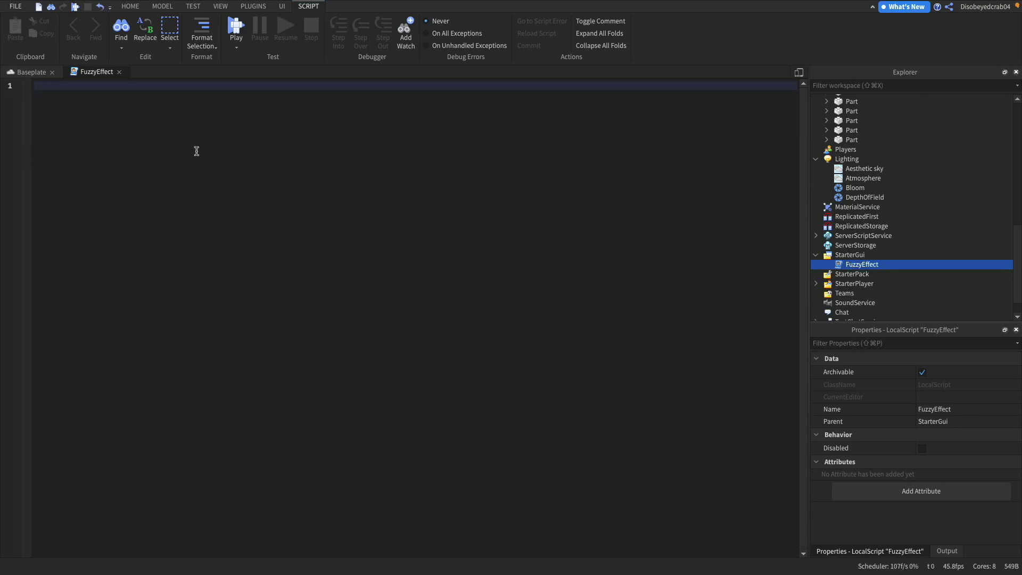
Switch to Discord, expand the message.txt film grain script in the resources channel and copy all of its code.
key(super+Tab)
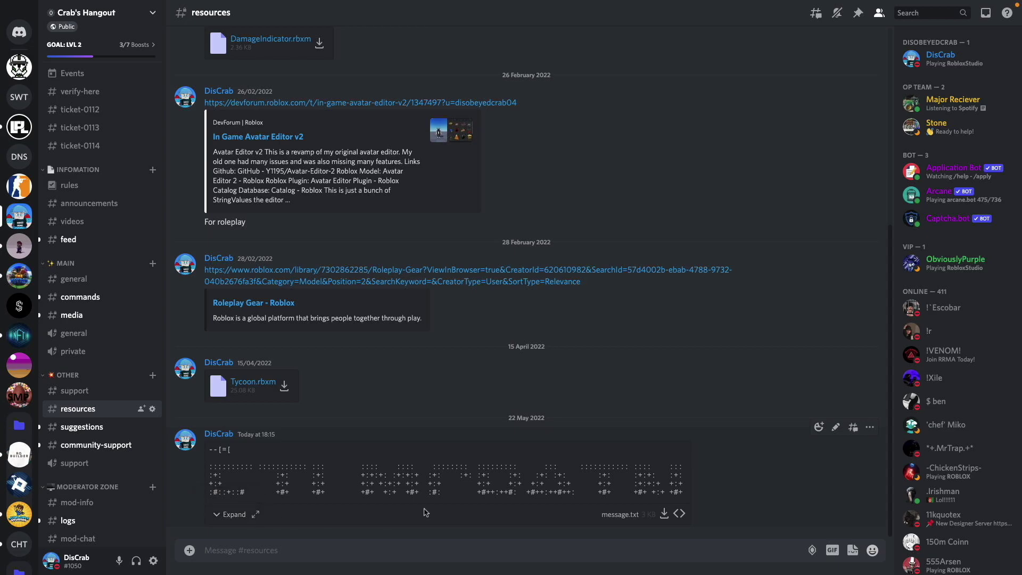
click(220, 514)
drag(253, 507, 203, 256)
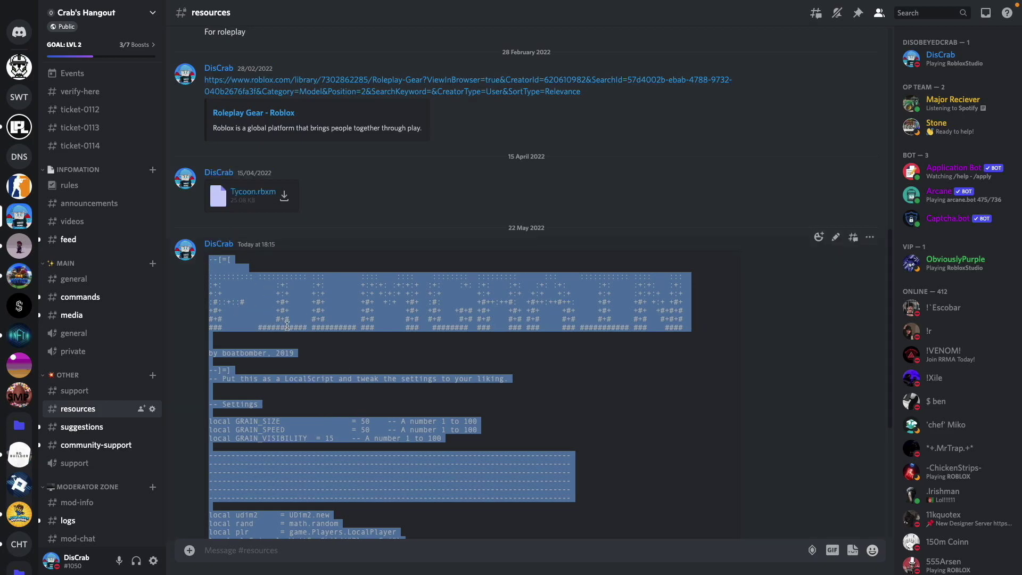
Back in Roblox Studio, paste the copied film grain code into FuzzyEffect, check it through and close the script.
key(super+Tab)
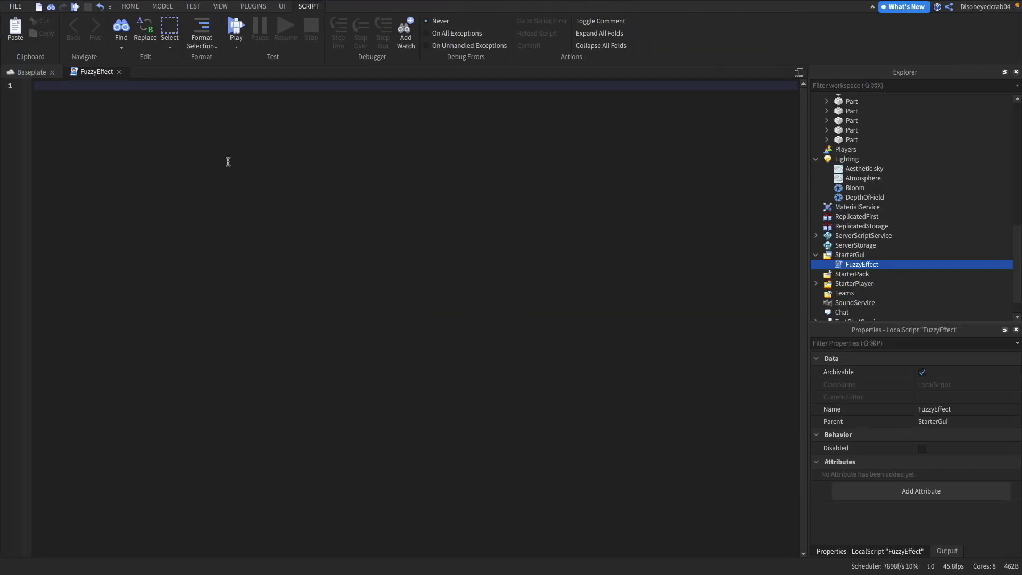
key(super+v)
scroll(210, 342, up, 4)
scroll(208, 336, down, 11)
scroll(204, 324, up, 5)
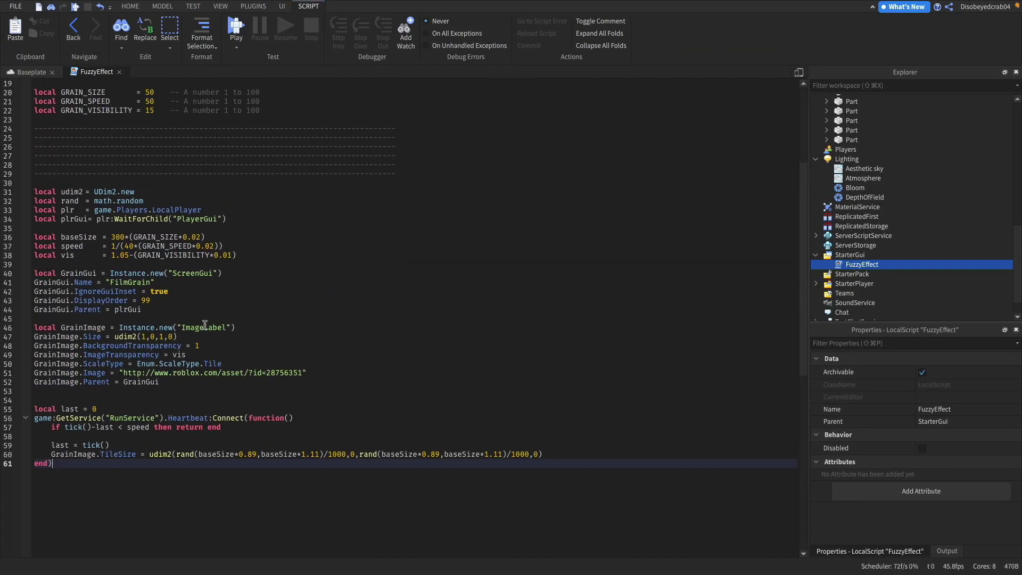
scroll(208, 309, up, 5)
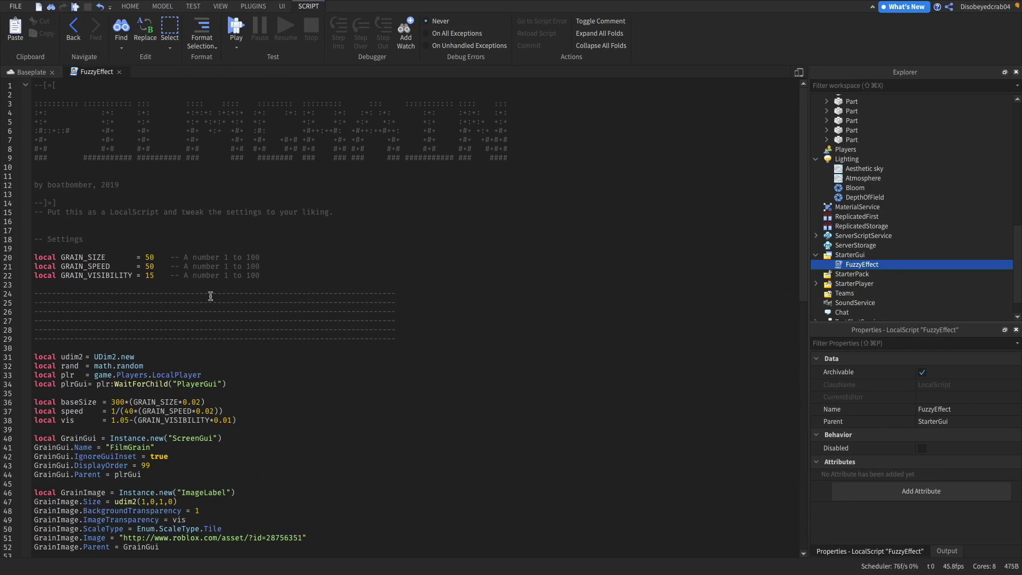
click(119, 72)
Playtest the map and walk through the corridors to check the grain effect and the first-person body.
right_drag(465, 328, 641, 390)
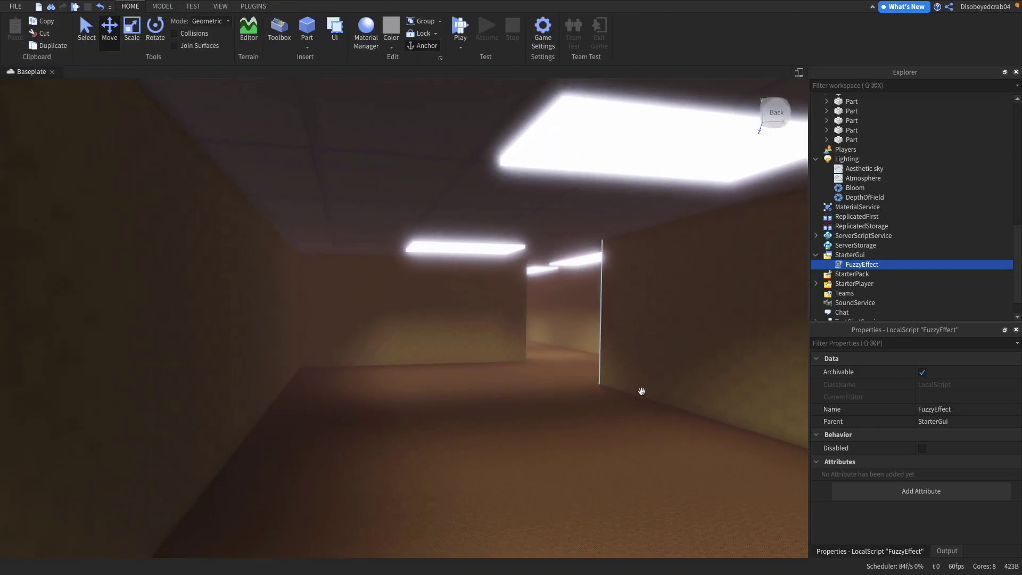
click(441, 447)
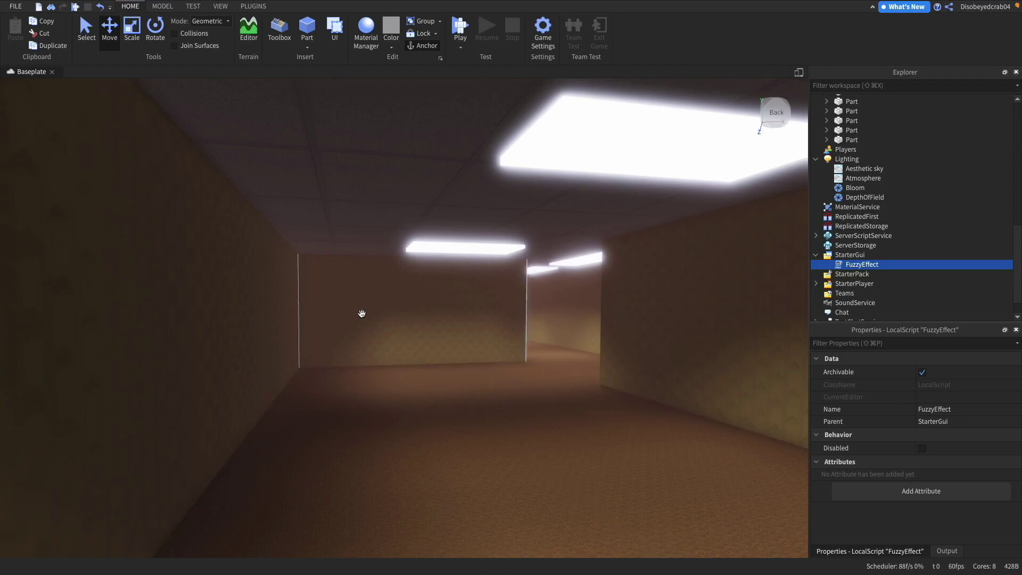
click(459, 32)
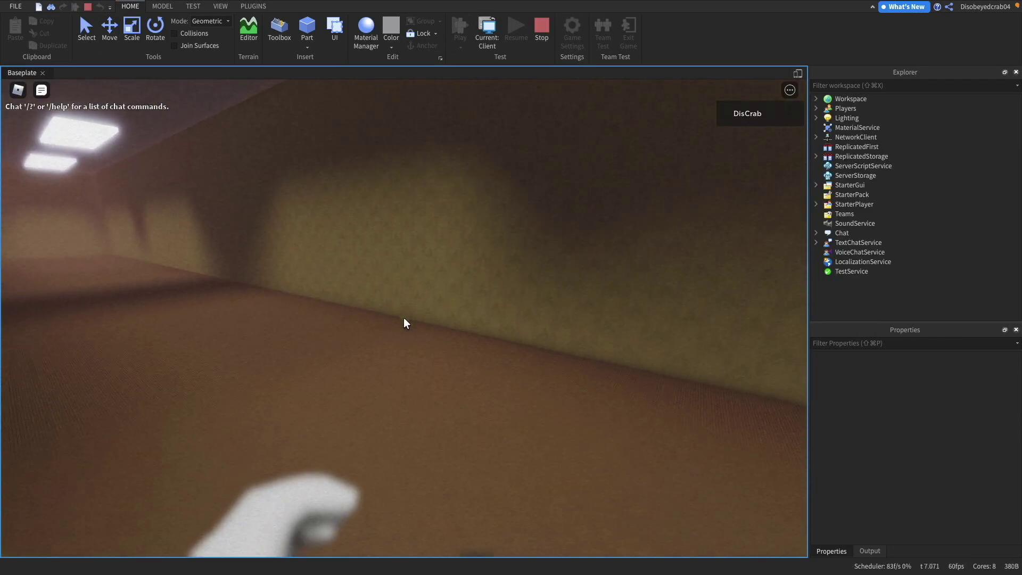
key(w)
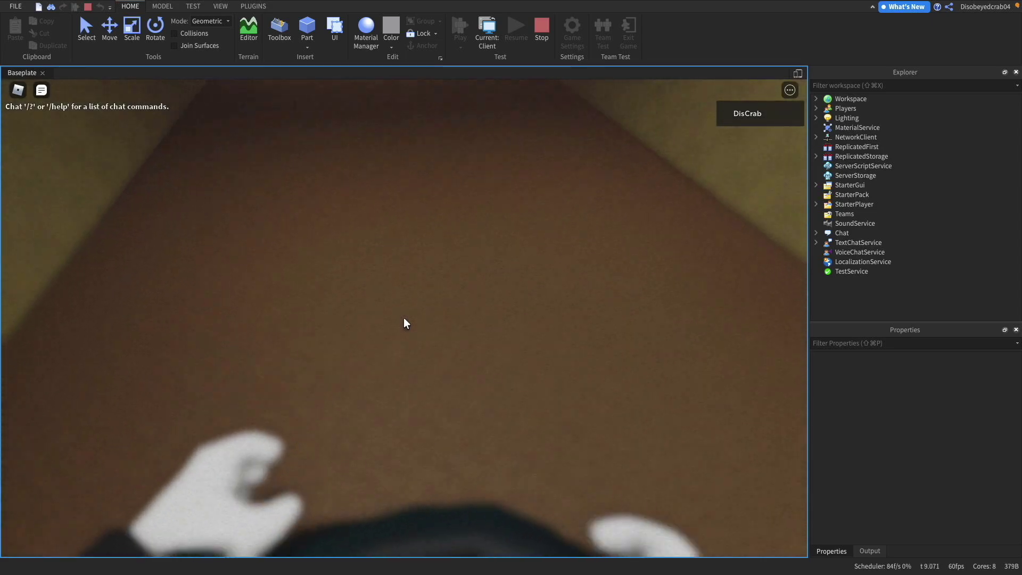
key(w)
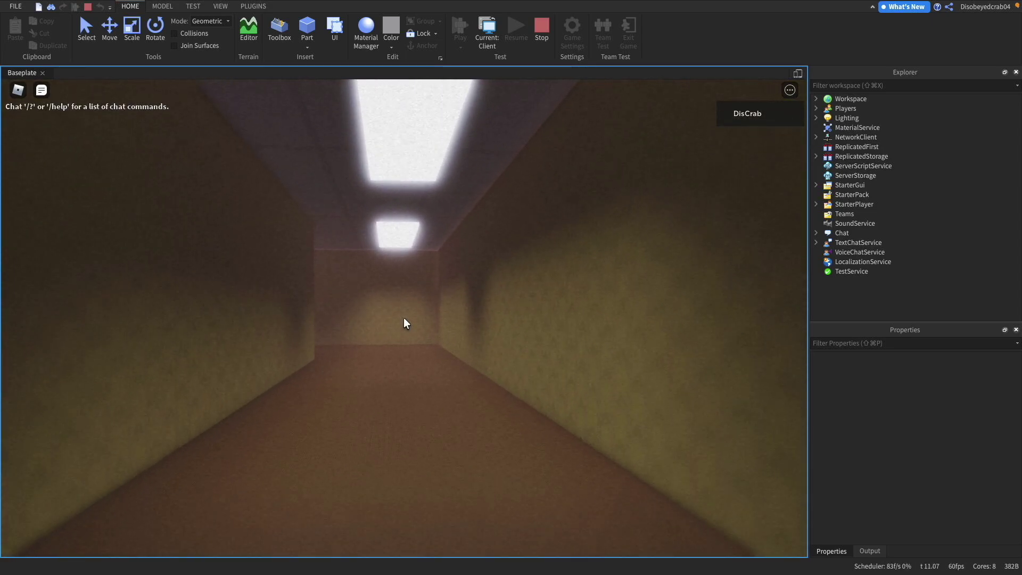
key(w)
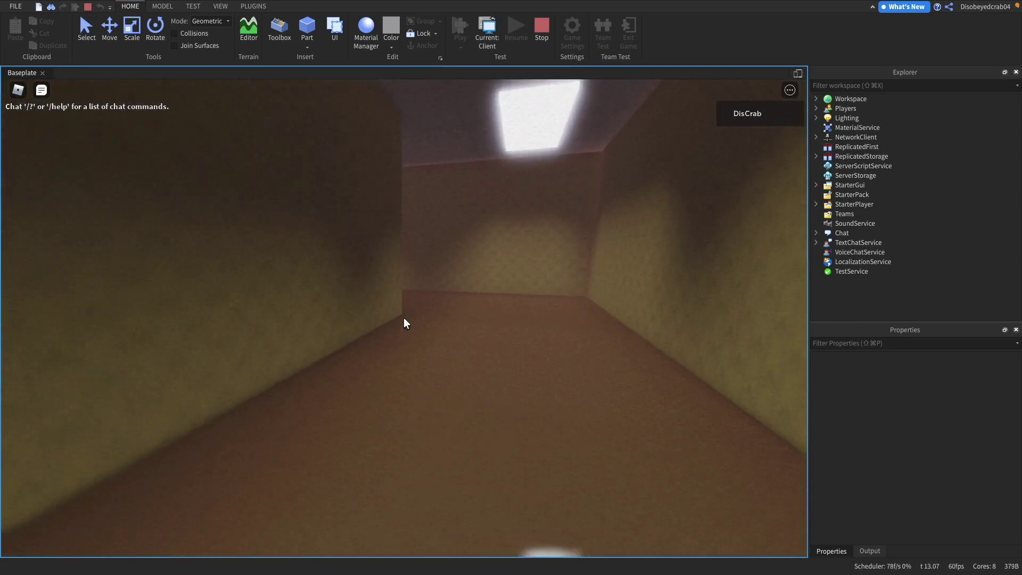
key(w)
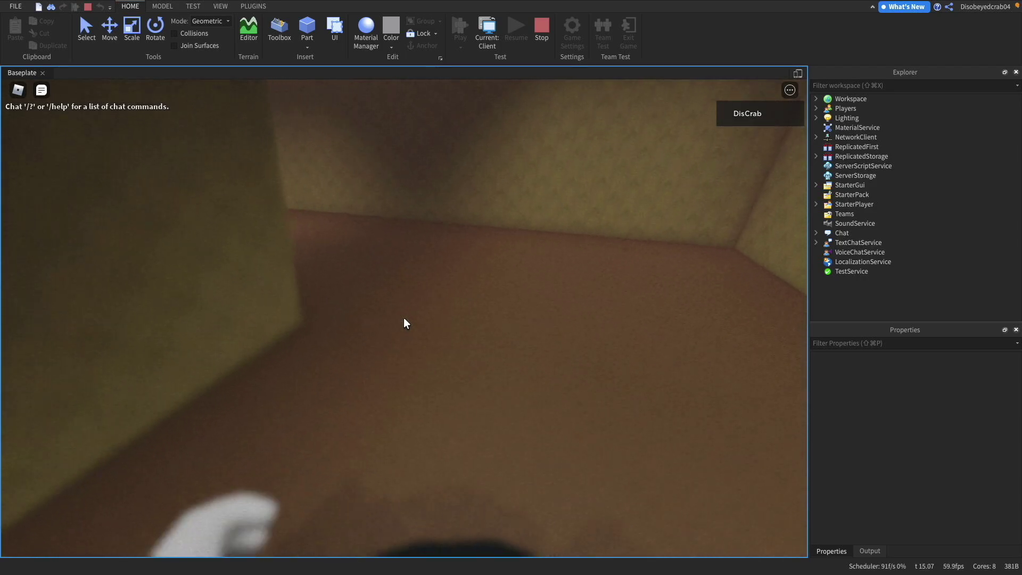
key(w)
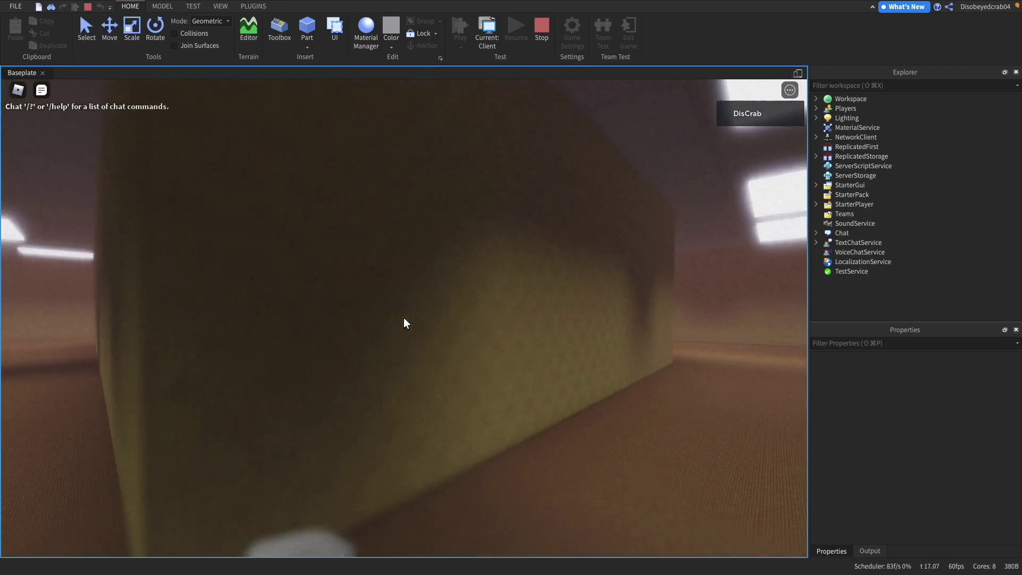
key(w)
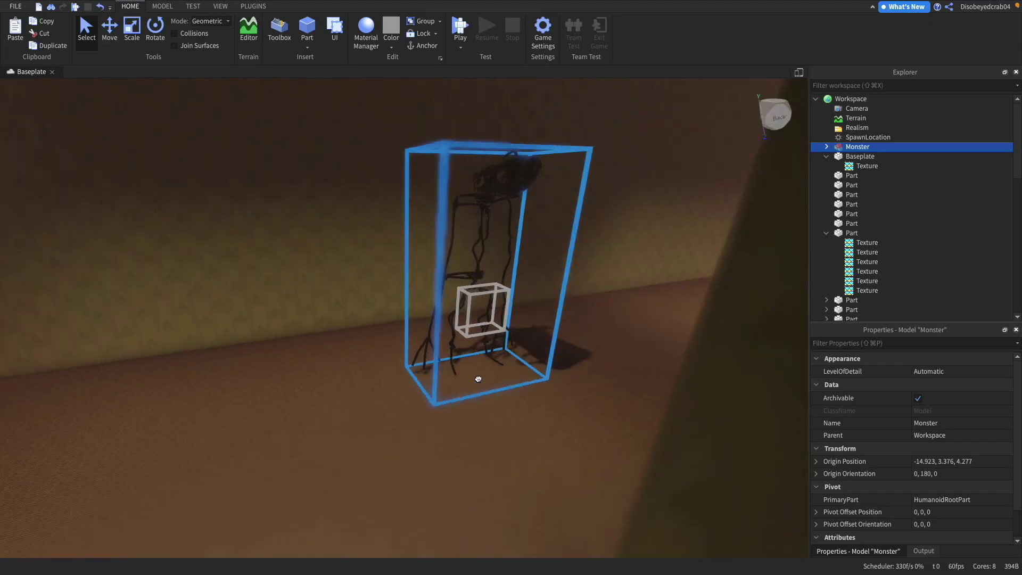
Move the Monster model to the far end of a long lit corridor, at about 32, 3.4, 70.2.
right_drag(405, 373, 451, 378)
scroll(451, 379, up, 3)
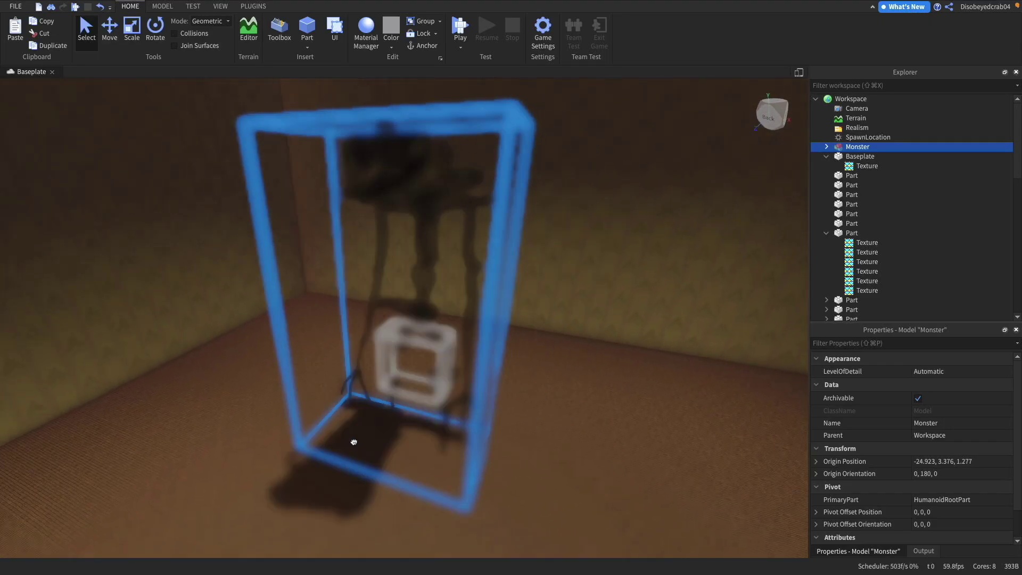
scroll(451, 379, down, 5)
scroll(451, 379, up, 3)
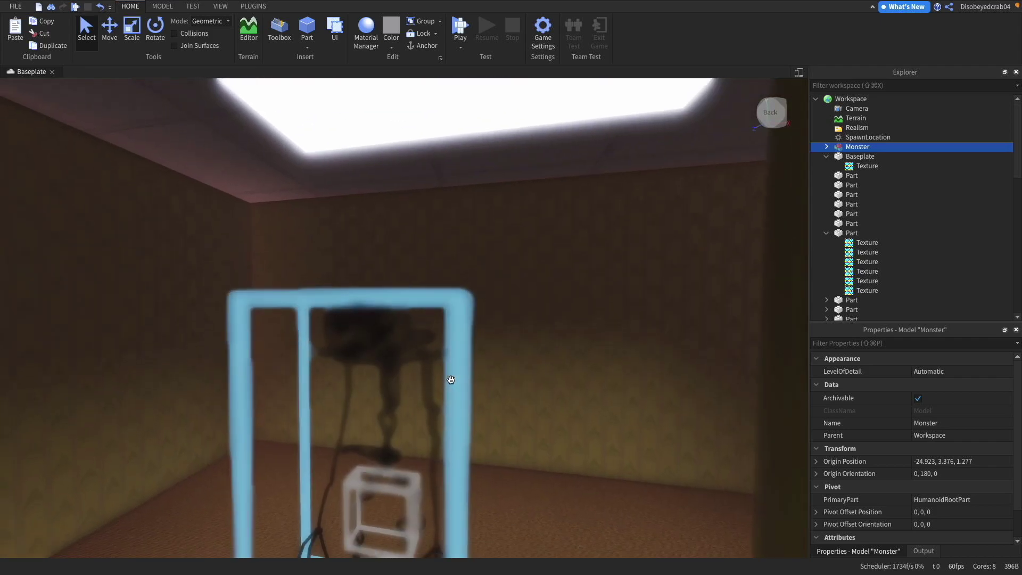
scroll(450, 379, down, 3)
scroll(450, 379, up, 3)
scroll(449, 378, down, 6)
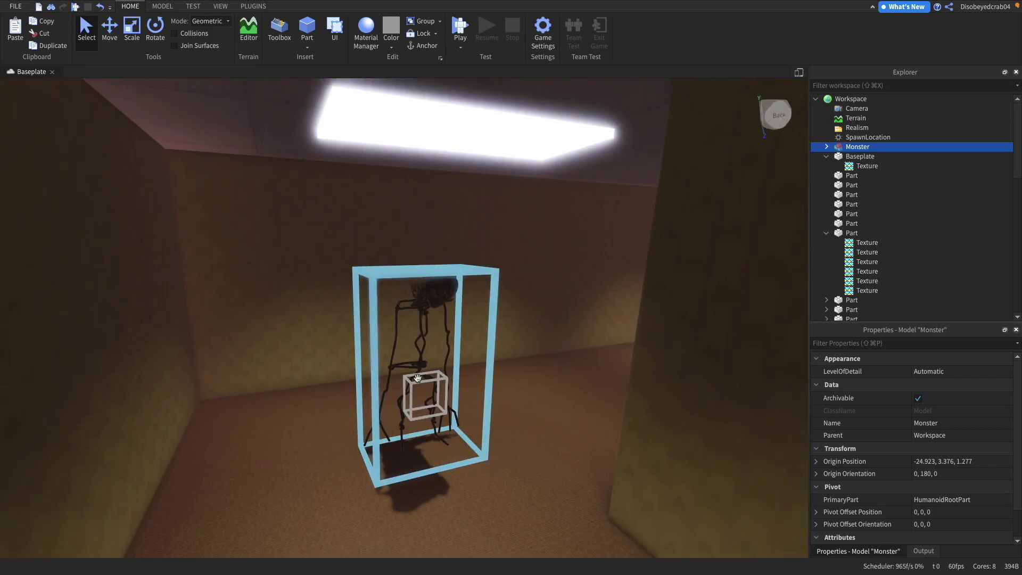
drag(416, 379, 469, 439)
right_drag(468, 439, 468, 440)
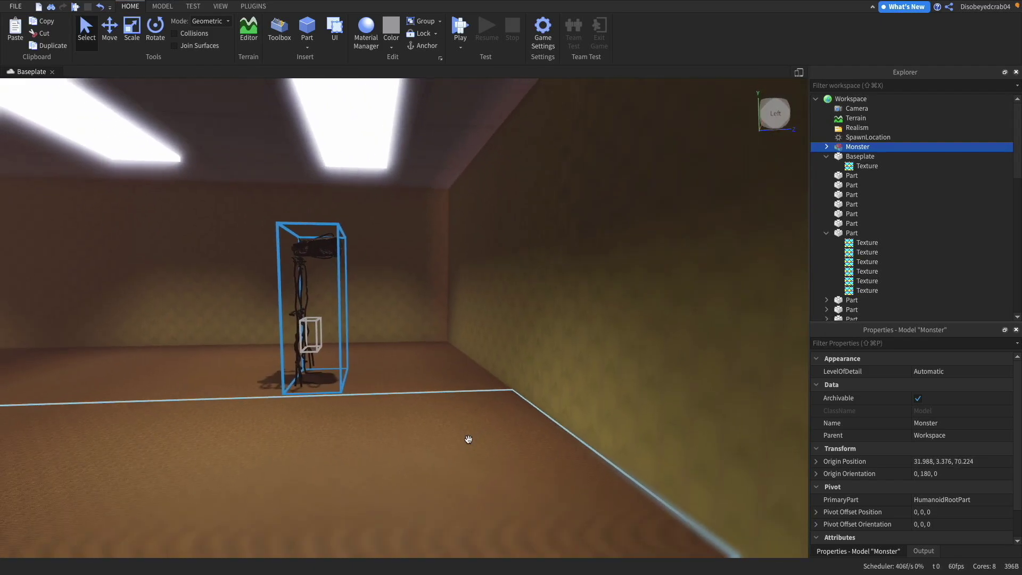
scroll(443, 389, down, 1)
scroll(444, 279, down, 5)
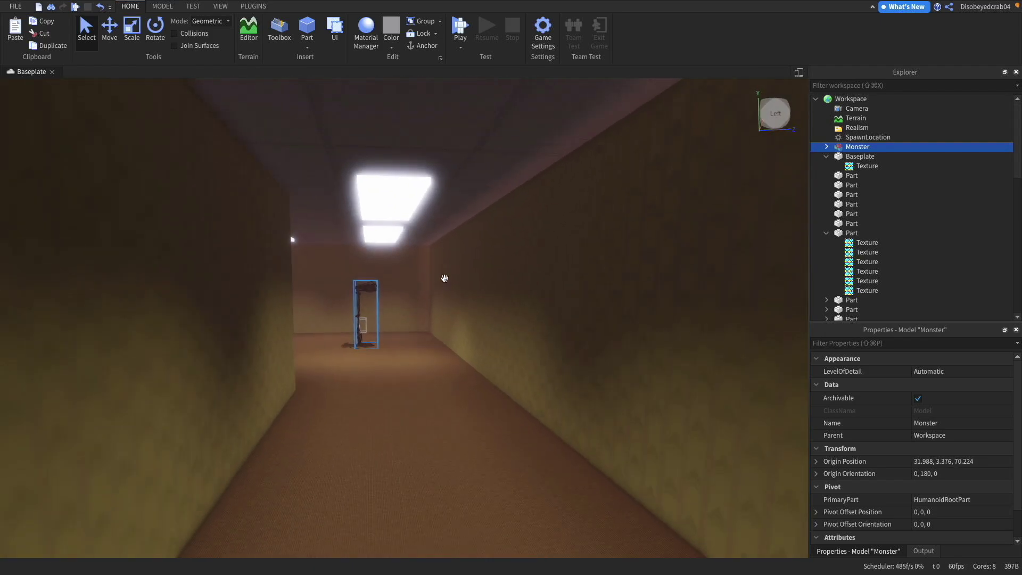
Playtest the map again with the Monster placed, walking from the spawn along the lit corridors.
click(461, 31)
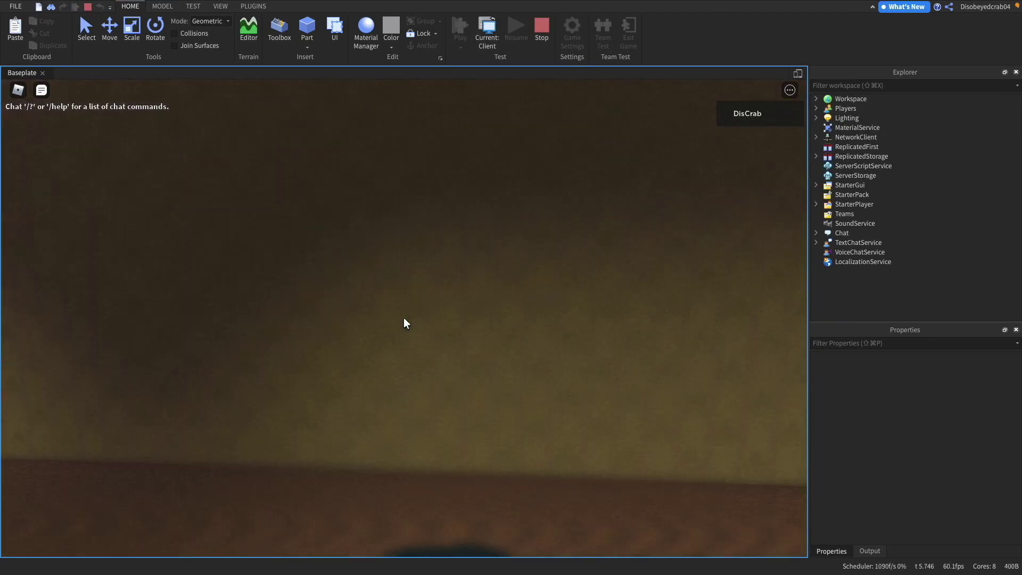
key(w)
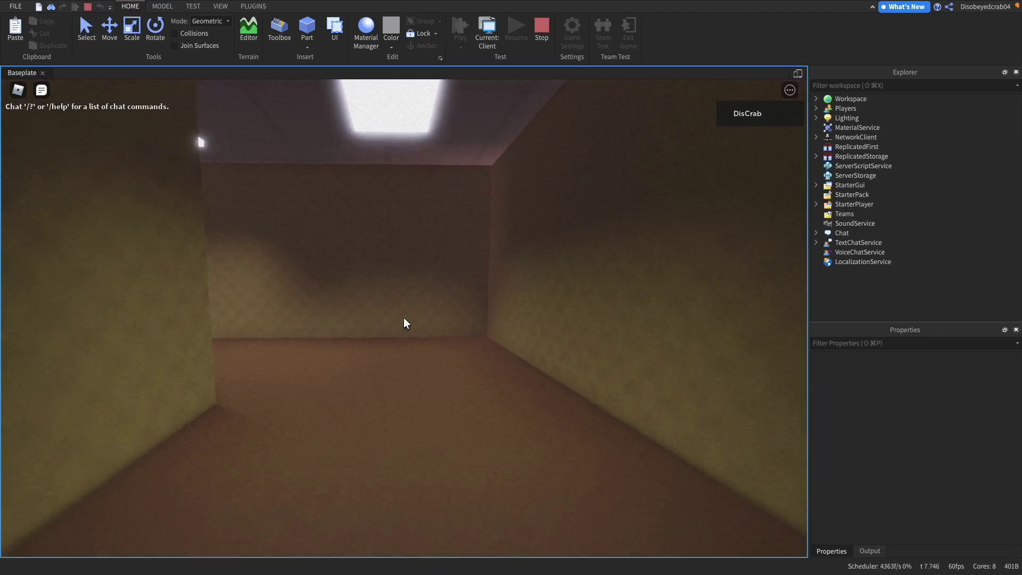
key(w)
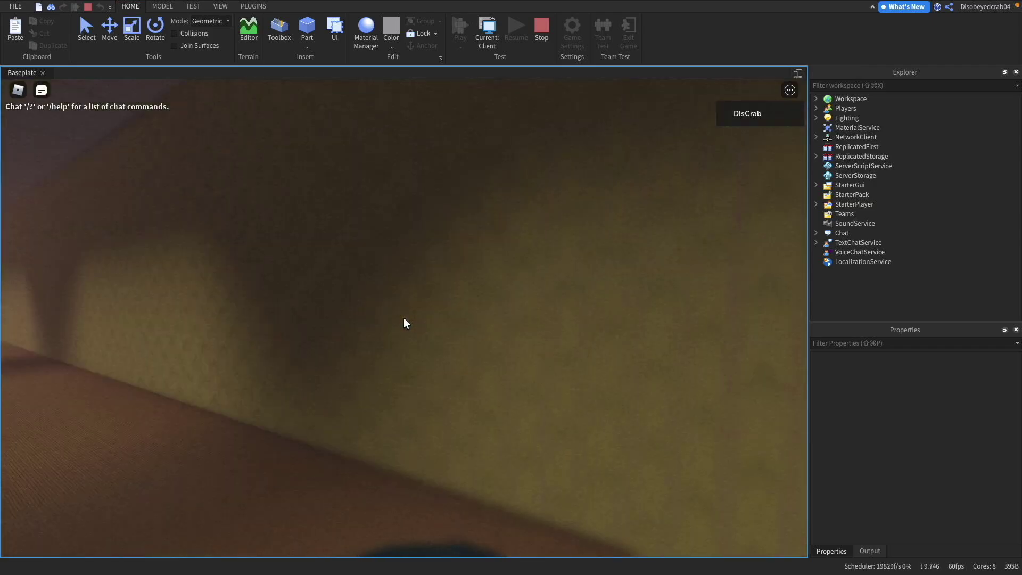
key(w)
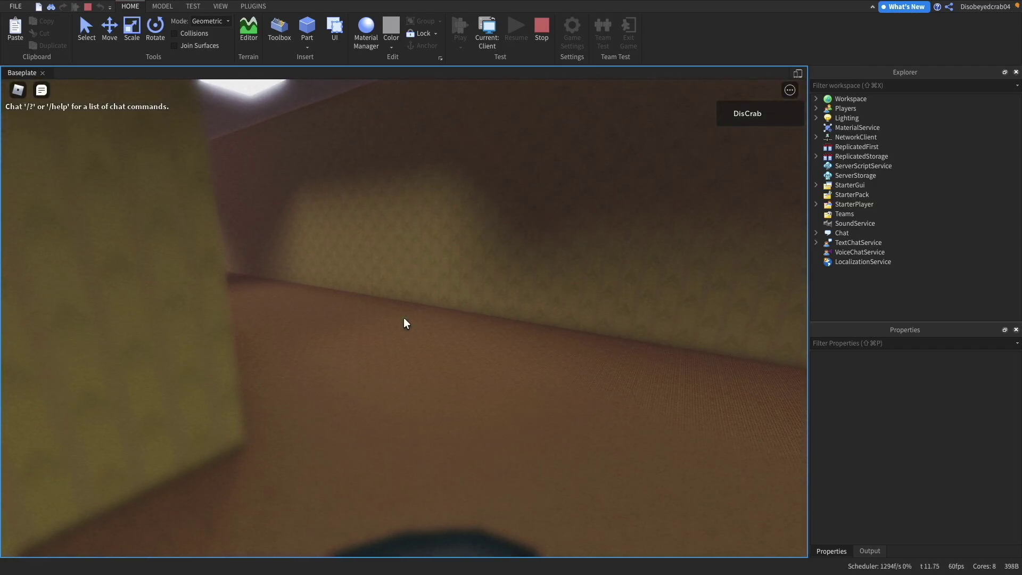
key(w)
key(w)
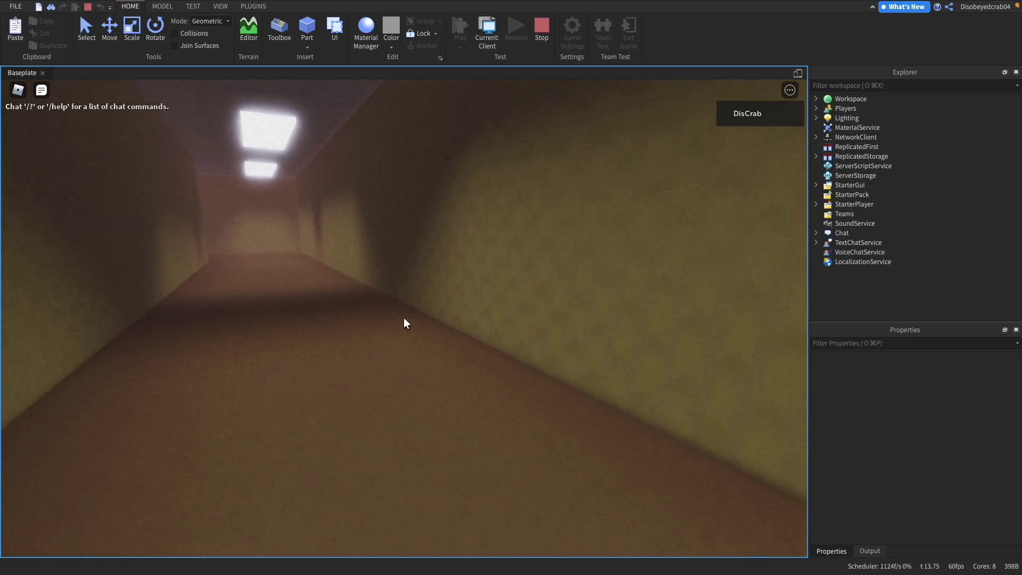
key(w)
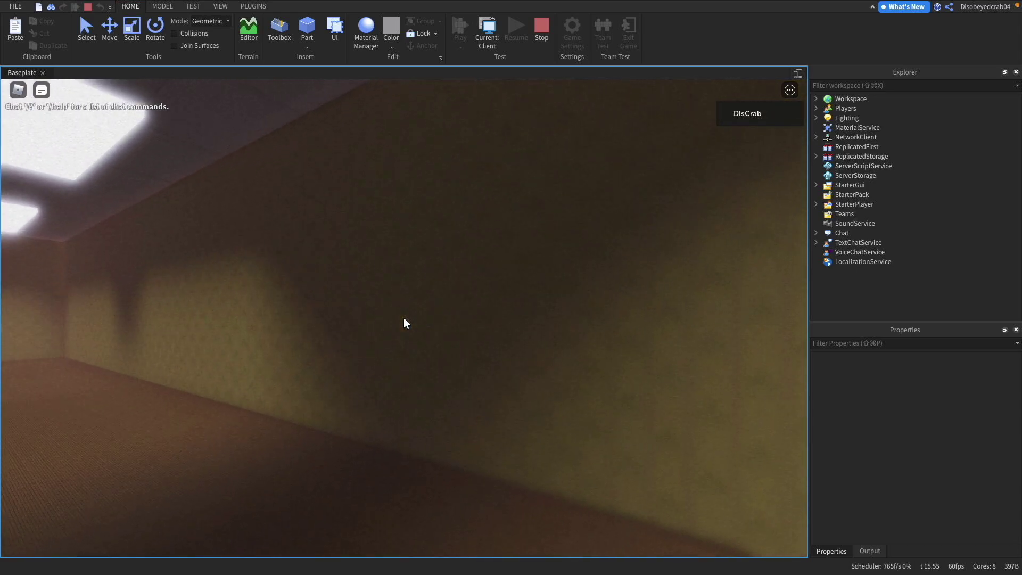
key(w)
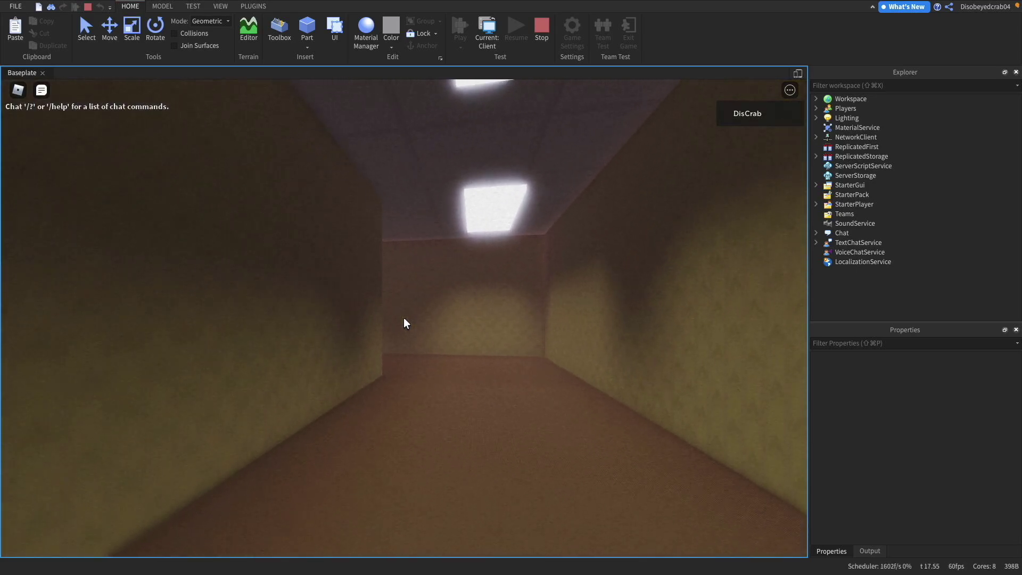
key(w)
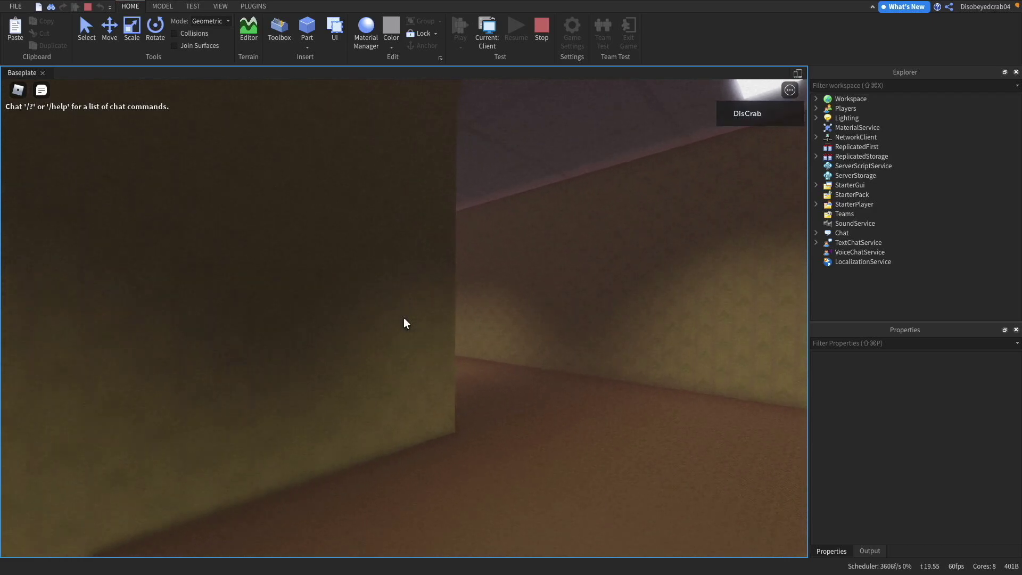
key(w)
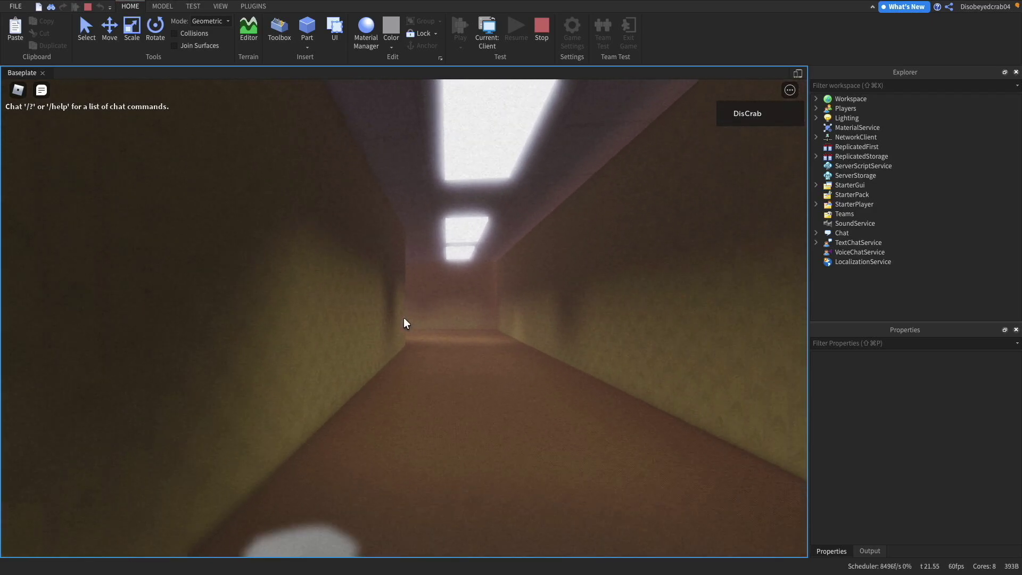
key(w)
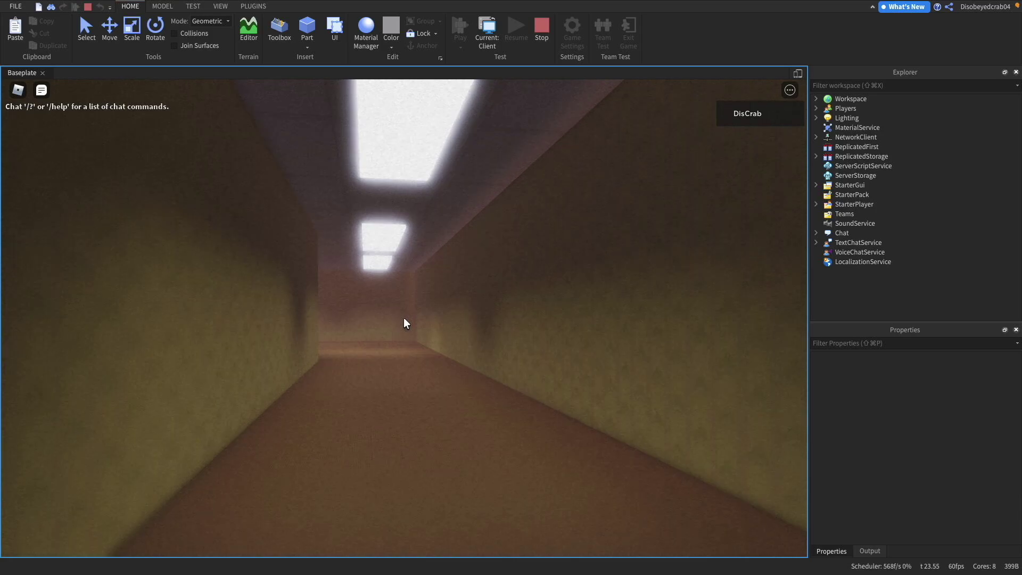